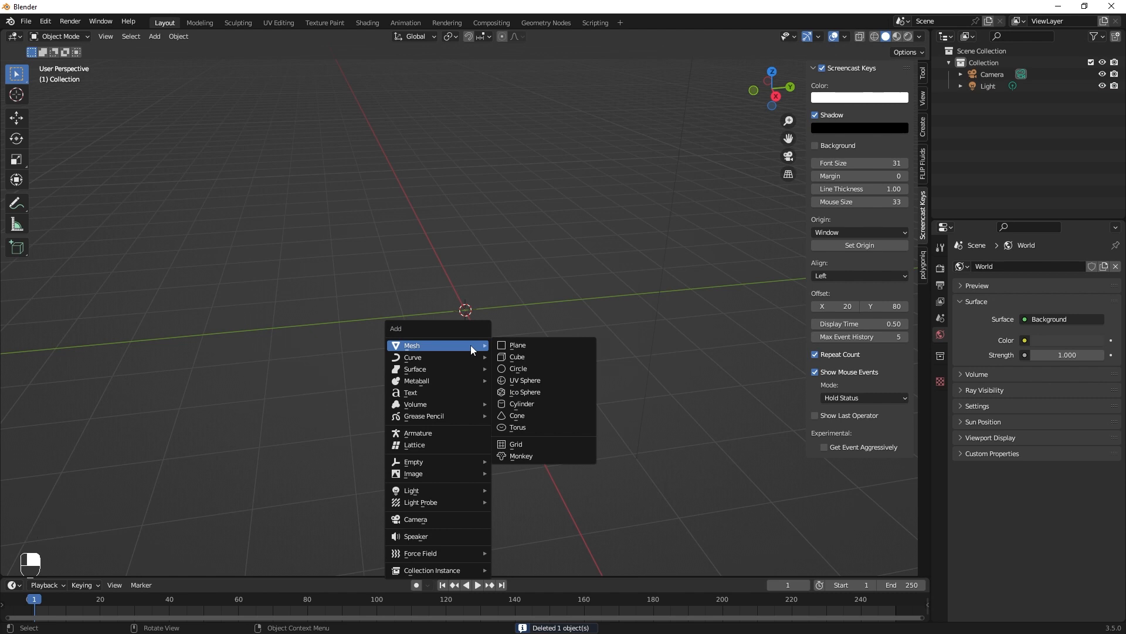
Add a UV sphere at the world origin and shade it smooth.
{"action": "left_click", "coordinate": [527, 380]}
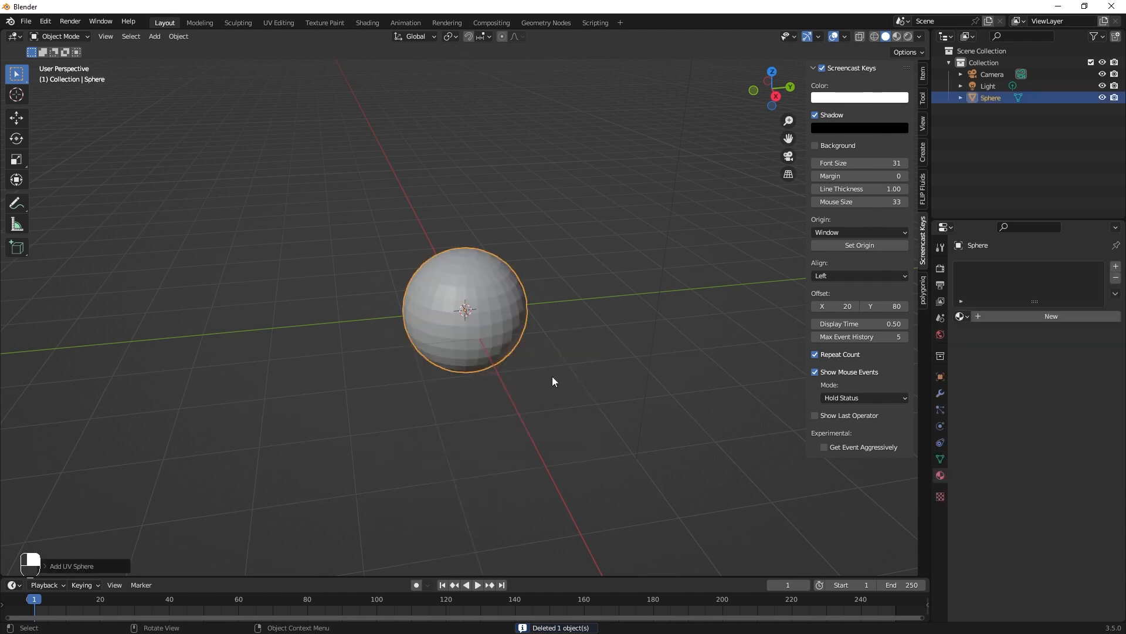
{"action": "right_click", "coordinate": [492, 317]}
{"action": "left_click", "coordinate": [492, 317]}
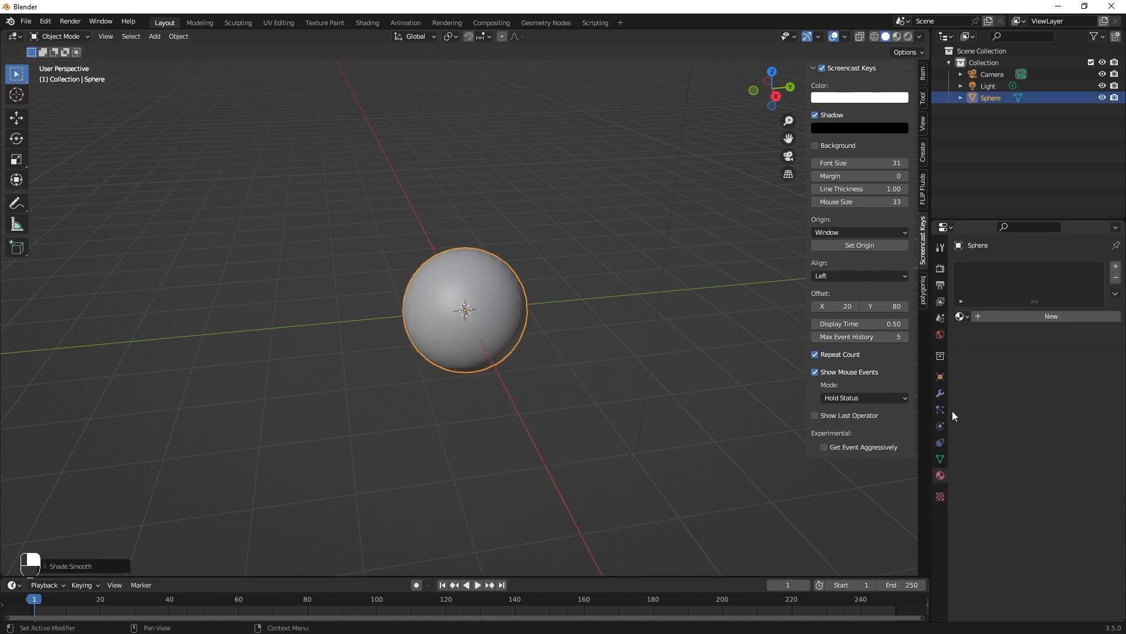
Add a Subdivision Surface modifier to the sphere.
{"action": "left_click", "coordinate": [940, 393]}
{"action": "left_click", "coordinate": [984, 266]}
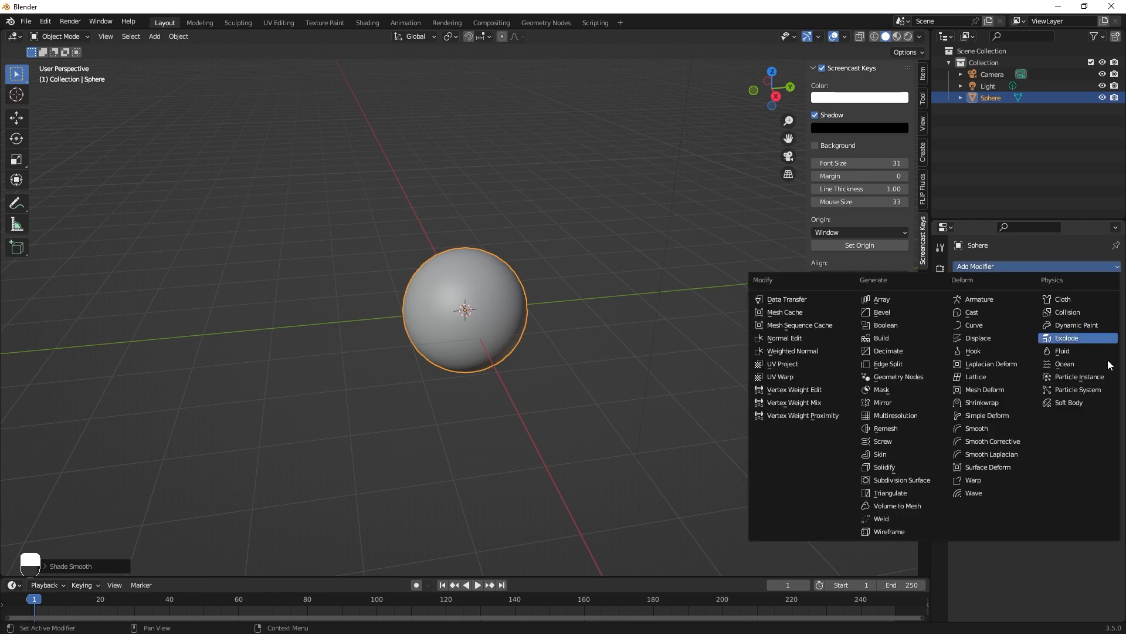
{"action": "left_click", "coordinate": [928, 477]}
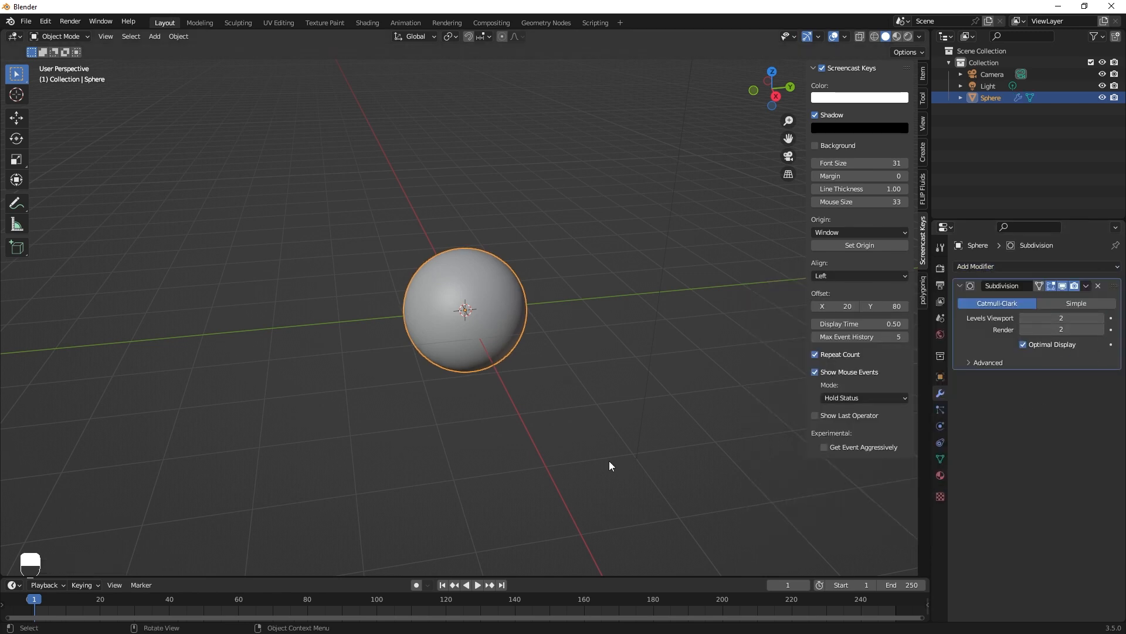
Edit the sphere's mesh in front view with vertex selection, nothing selected, and wireframe display.
{"action": "key", "text": "Tab"}
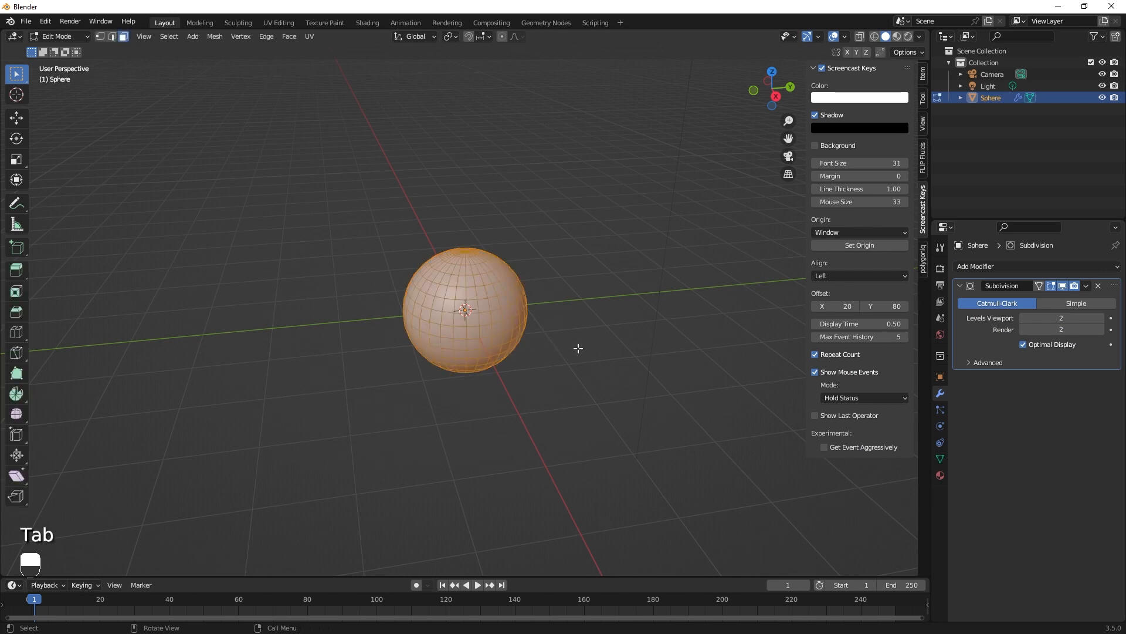
{"action": "left_click", "coordinate": [754, 89]}
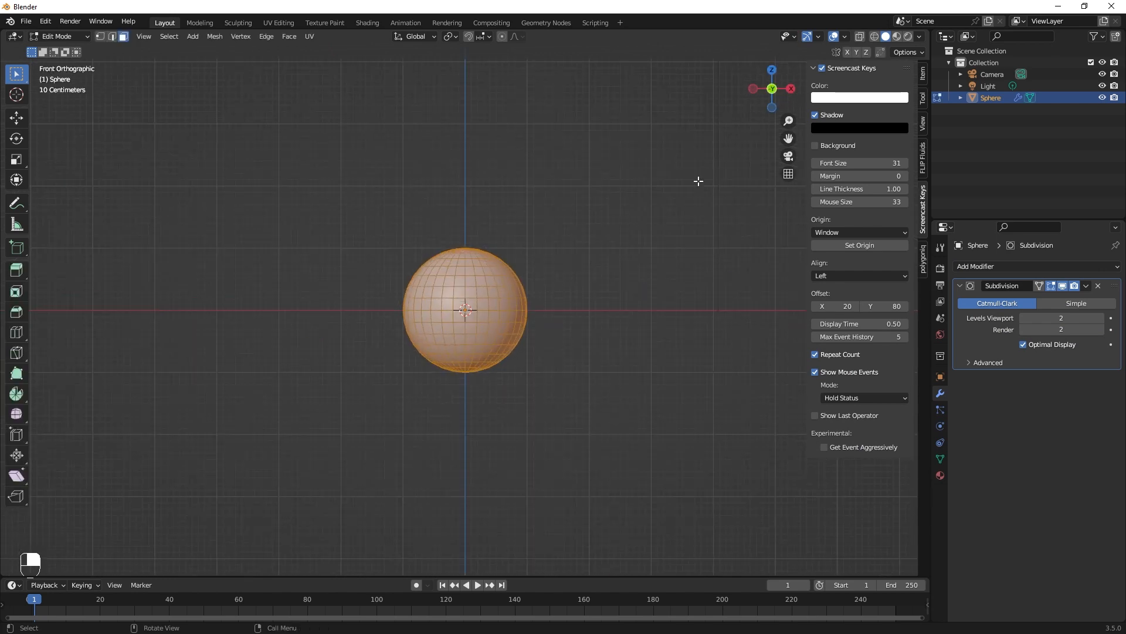
{"action": "left_click", "coordinate": [100, 36]}
{"action": "key", "text": "alt+a"}
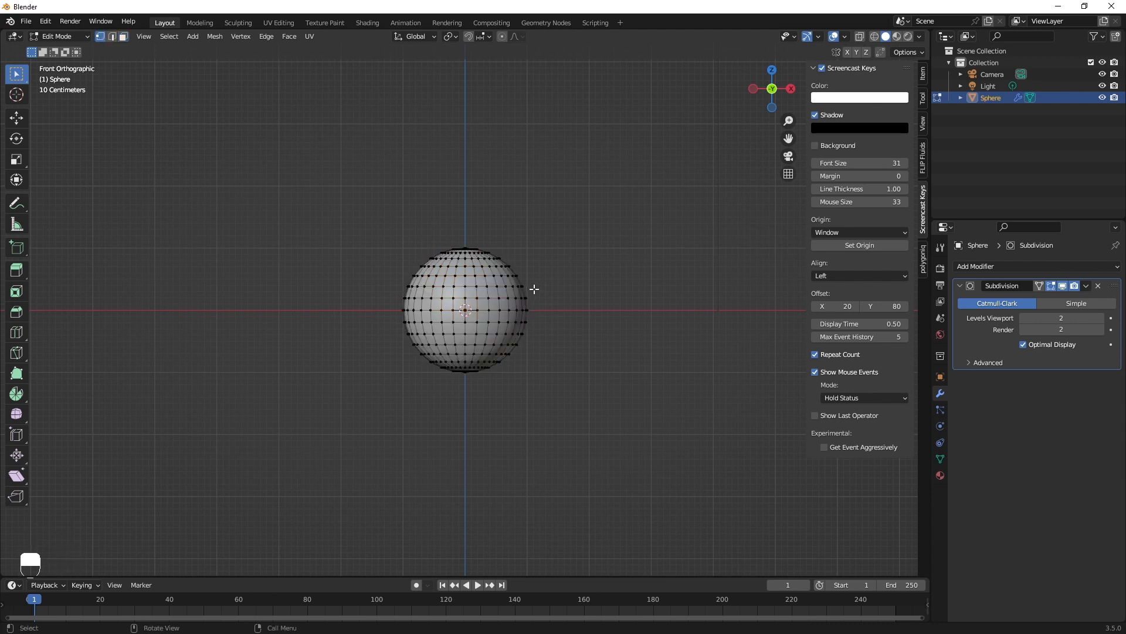
{"action": "scroll", "coordinate": [533, 288], "scroll_direction": "up", "scroll_amount": 3}
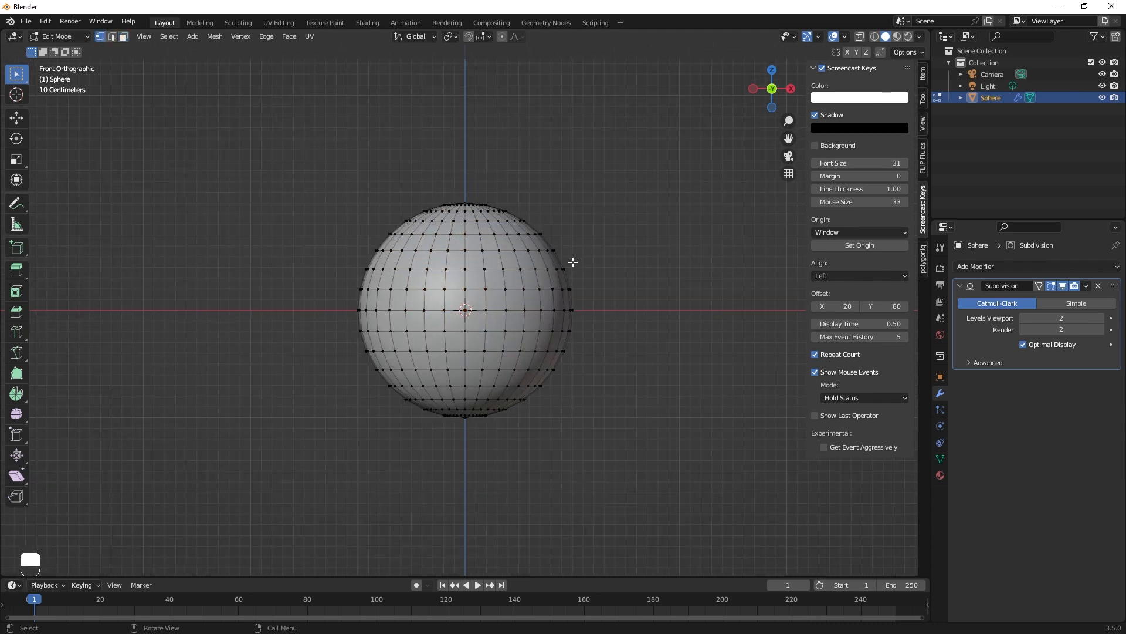
{"action": "key", "text": "b"}
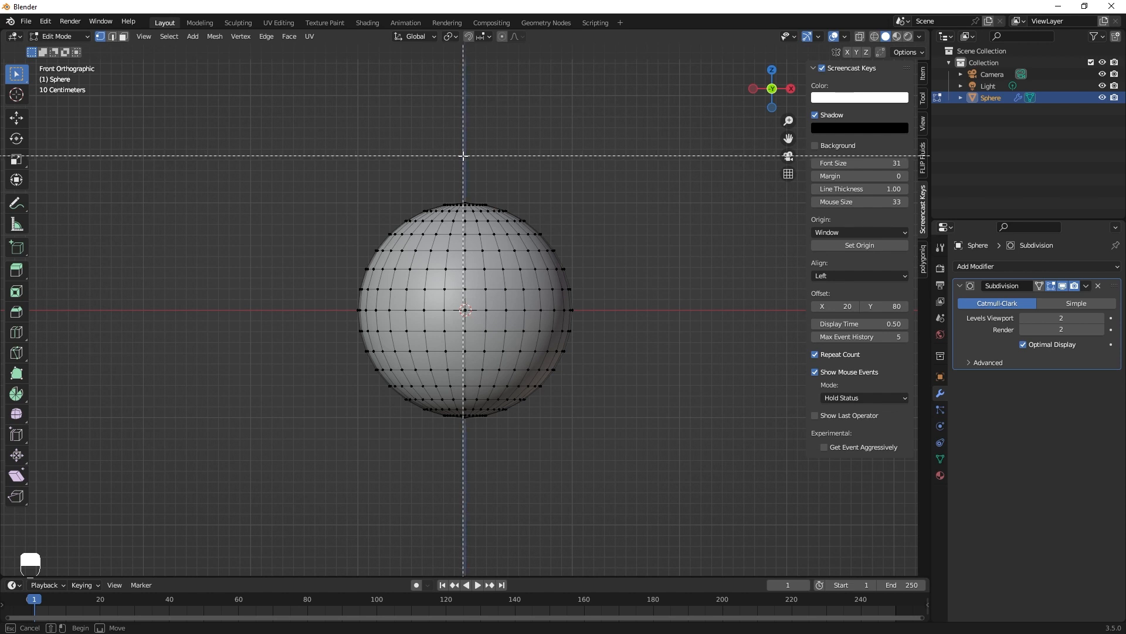
{"action": "left_click", "coordinate": [864, 41]}
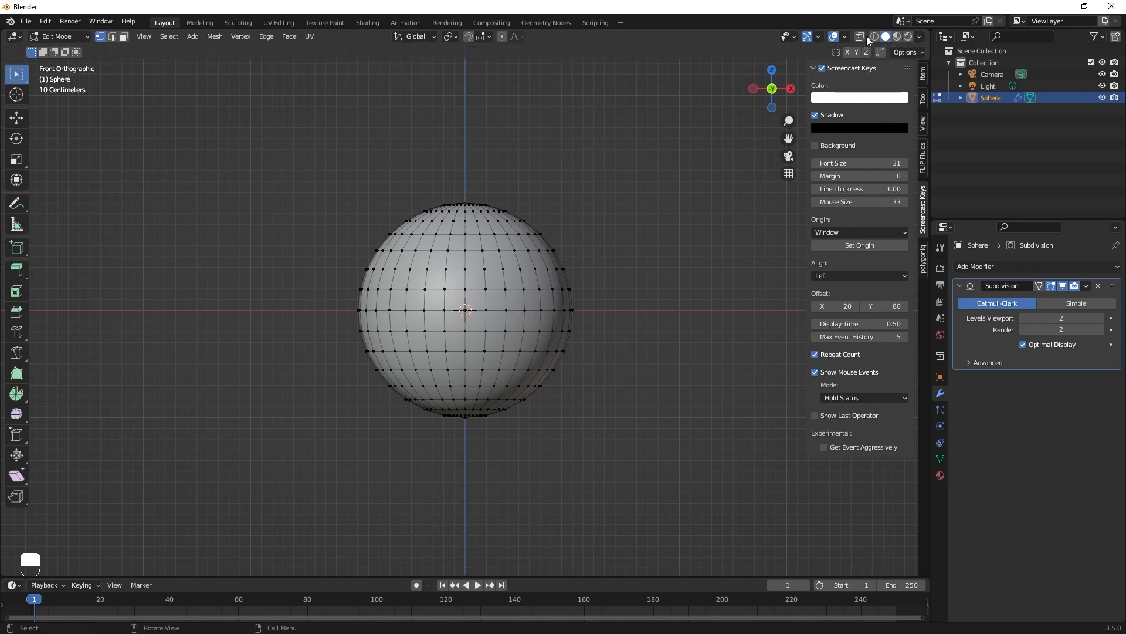
{"action": "left_click", "coordinate": [874, 37]}
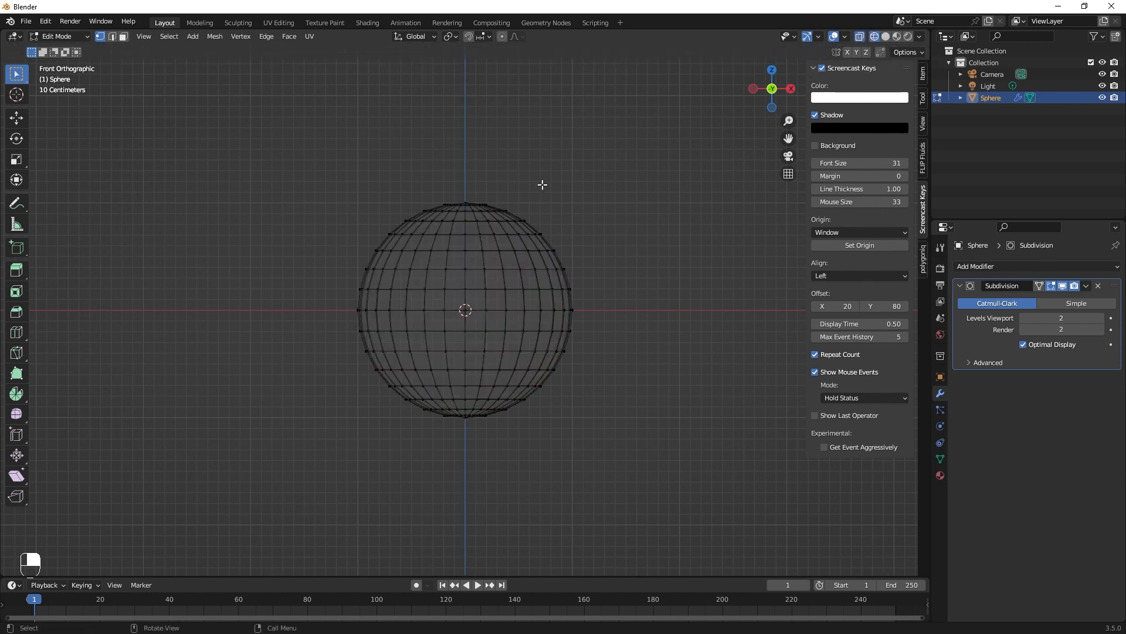
Box-select the positive-X half of the sphere, including the centre line, and separate the selection into its own object.
{"action": "key", "text": "b"}
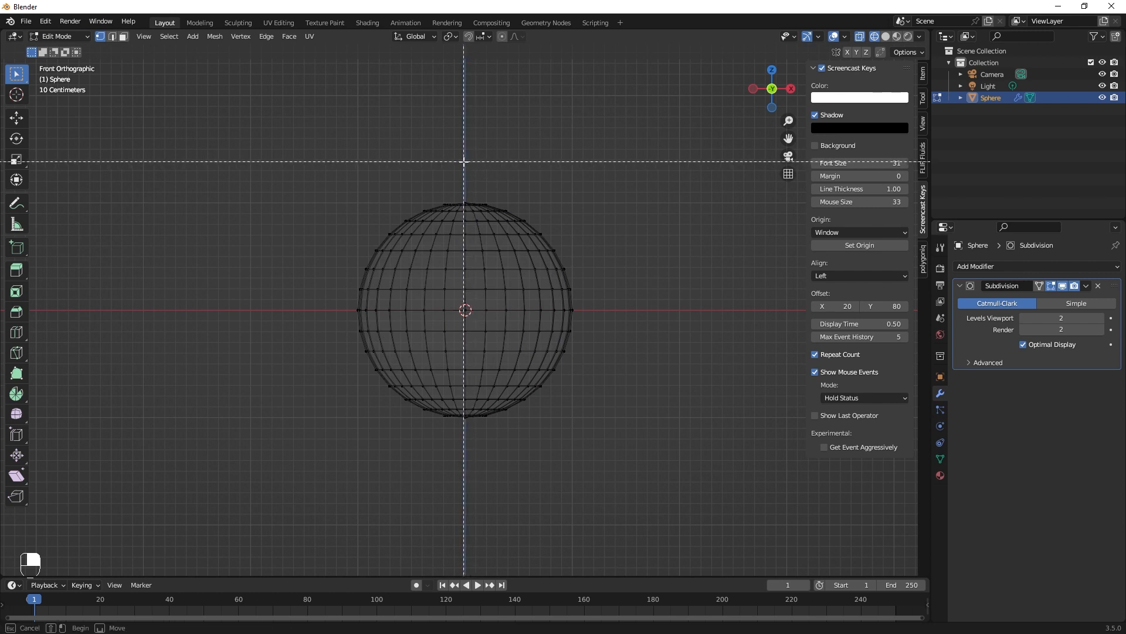
{"action": "left_click_drag", "start_coordinate": [463, 160], "coordinate": [587, 446]}
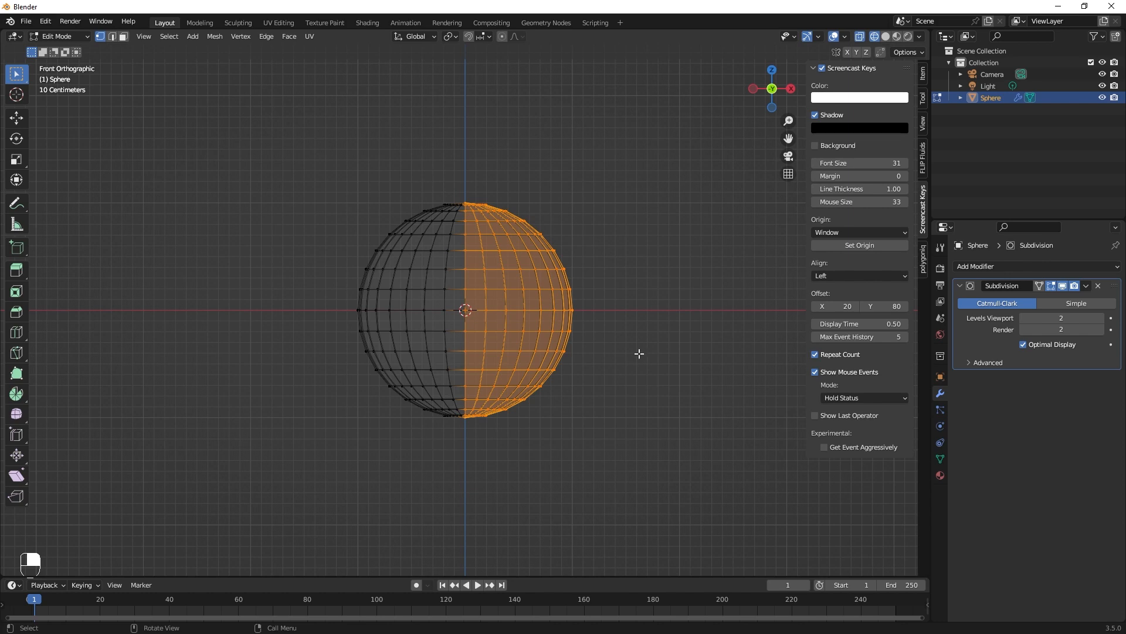
{"action": "middle_click_drag", "start_coordinate": [644, 329], "coordinate": [742, 184]}
{"action": "left_click", "coordinate": [766, 98]}
{"action": "key", "text": "p"}
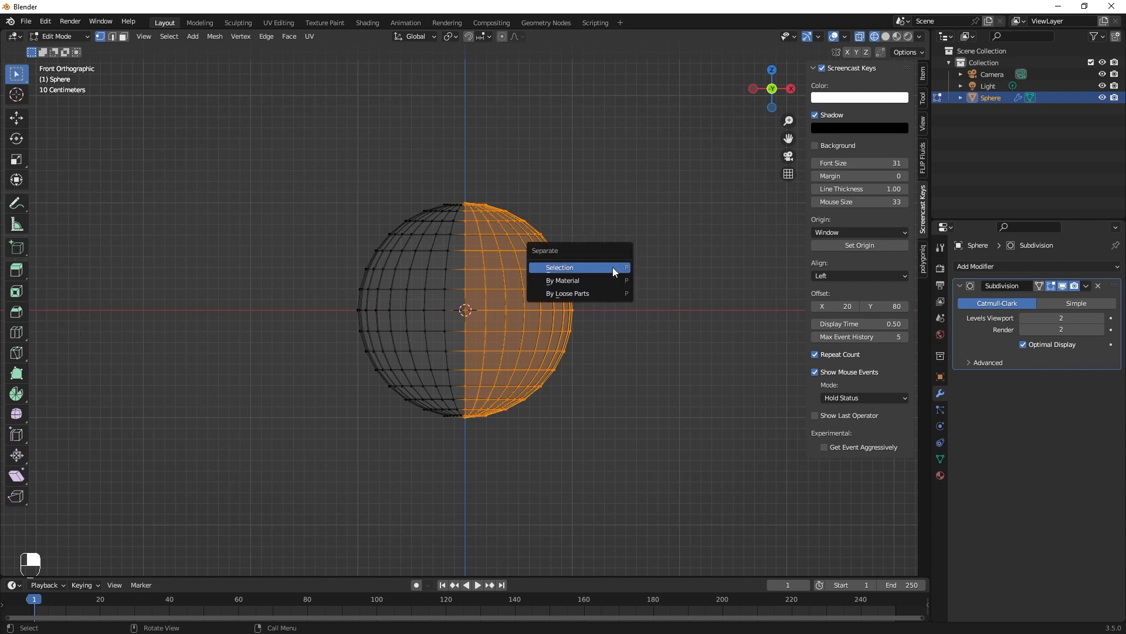
{"action": "left_click", "coordinate": [612, 267]}
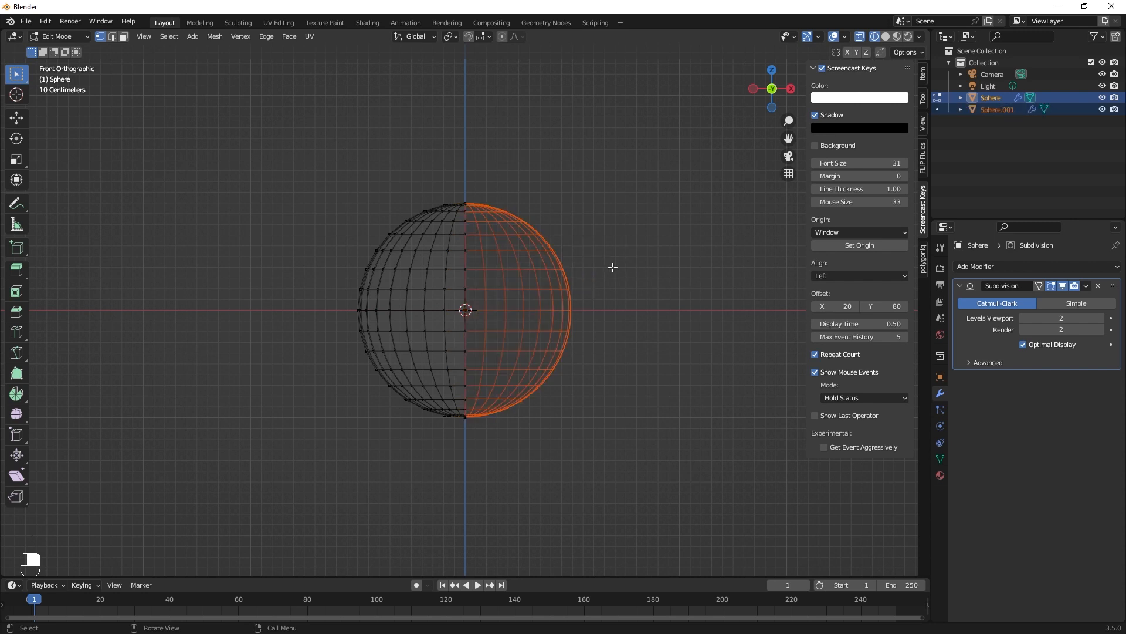
Return to Object Mode and rotate the separated half-sphere 90 degrees about the global X axis.
{"action": "key", "text": "Tab"}
{"action": "left_click", "coordinate": [547, 281]}
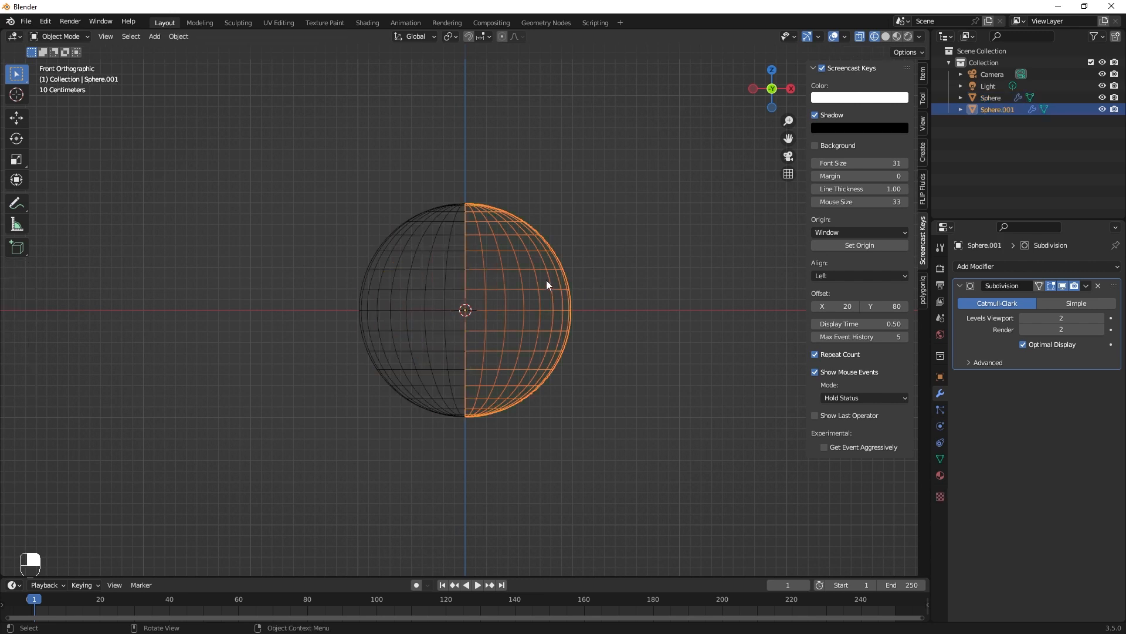
{"action": "type", "text": "r"}
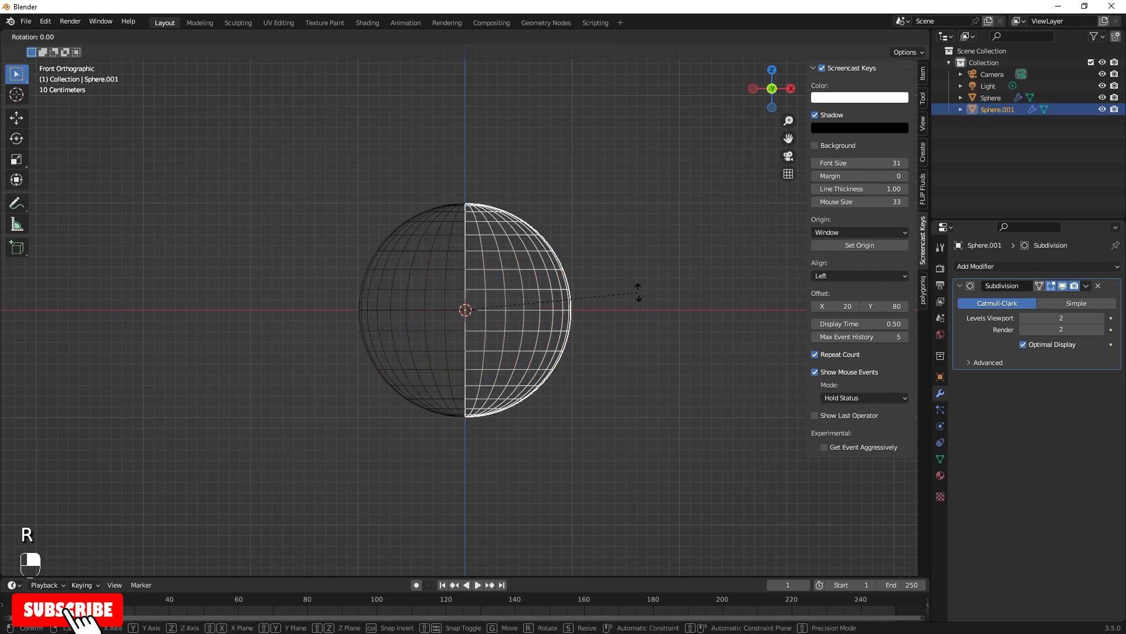
{"action": "type", "text": "x"}
{"action": "type", "text": "90"}
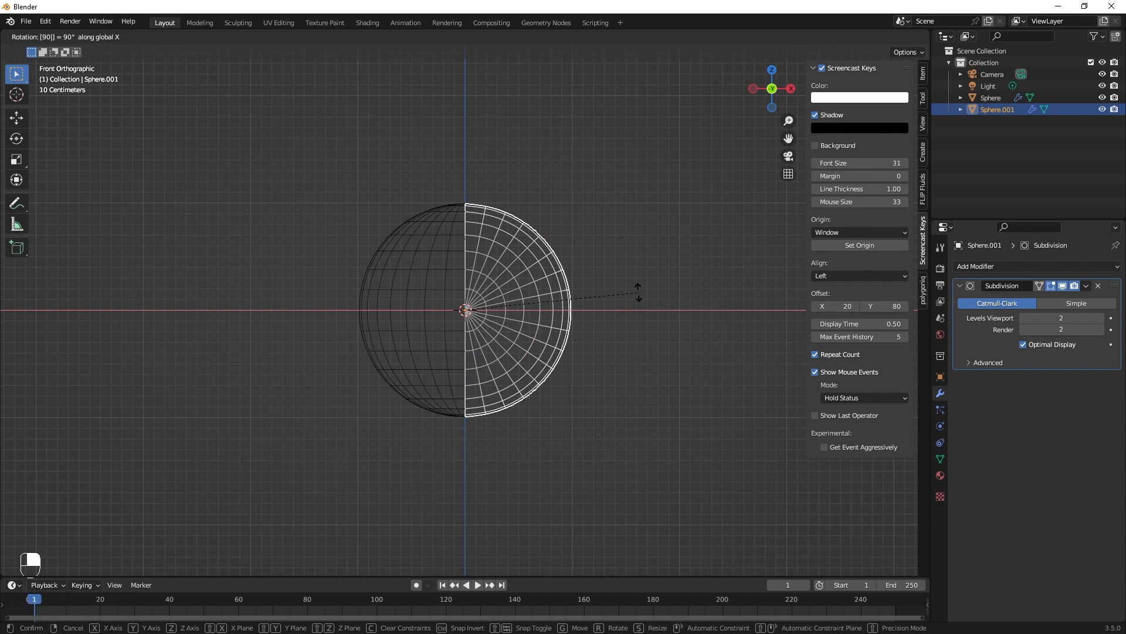
{"action": "key", "text": "Return"}
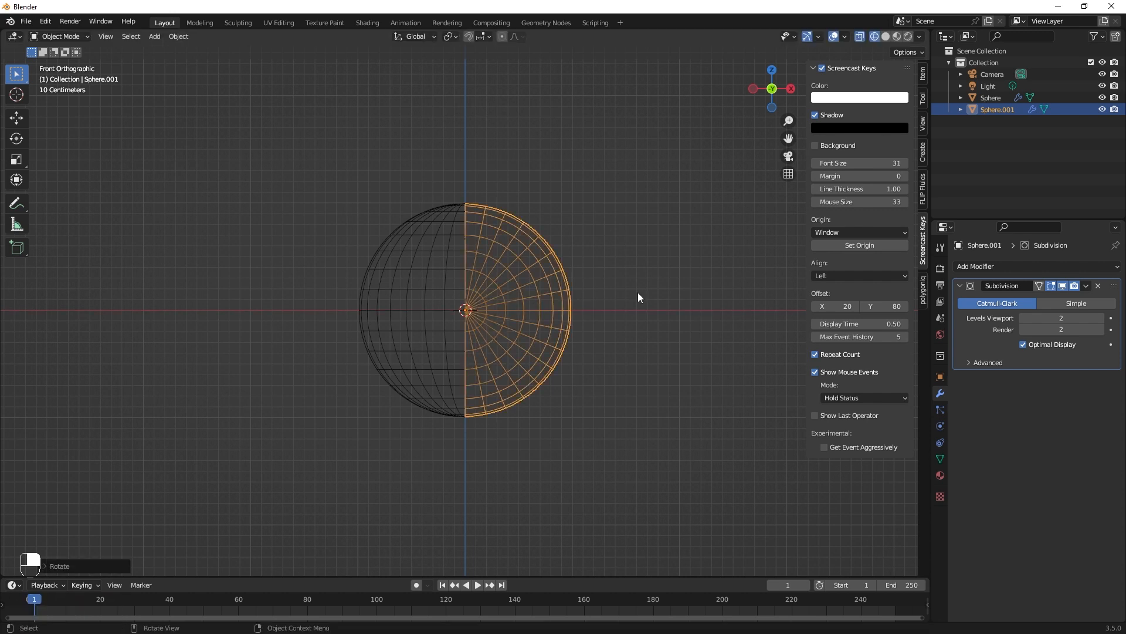
Join both half-spheres into one object and merge all of its vertices by distance.
{"action": "left_click", "coordinate": [448, 270], "text": "shift"}
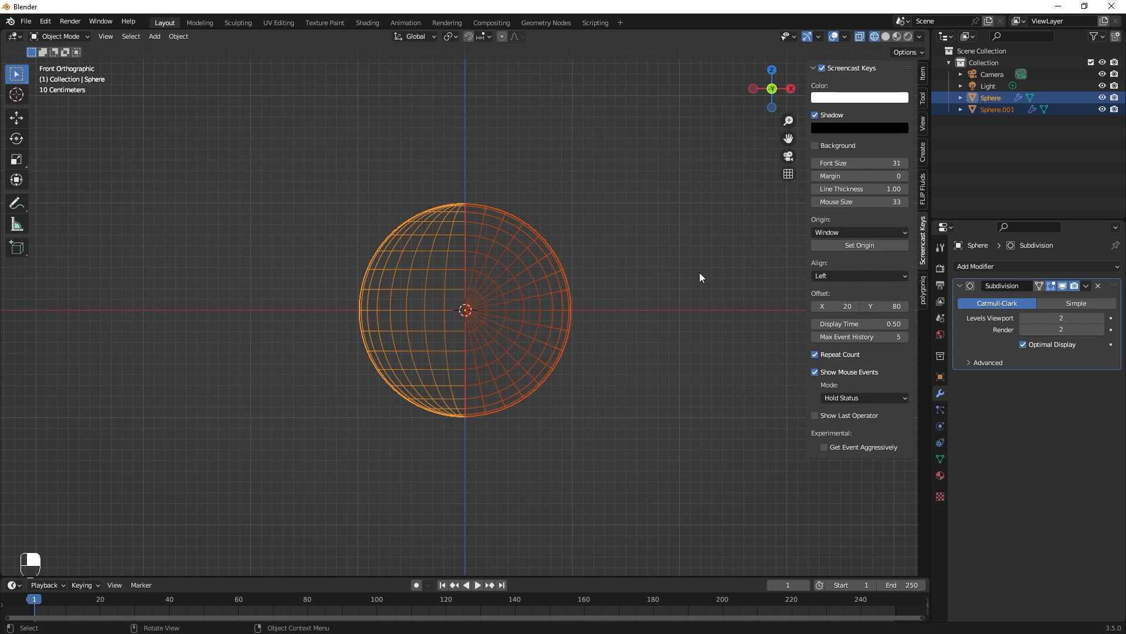
{"action": "key", "text": "ctrl+j"}
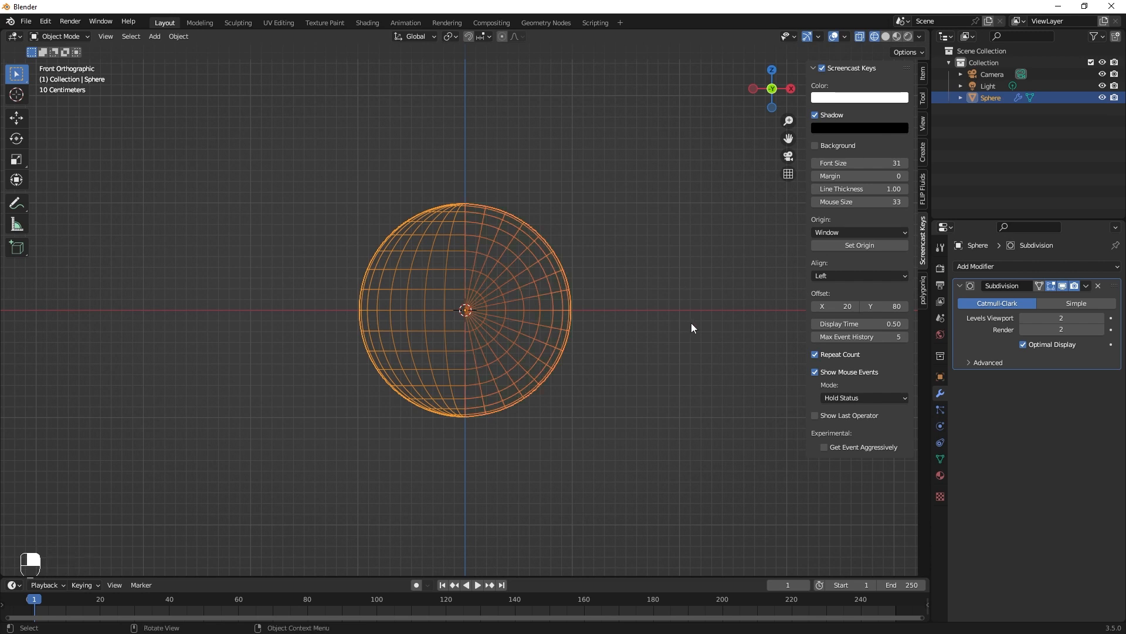
{"action": "key", "text": "Tab"}
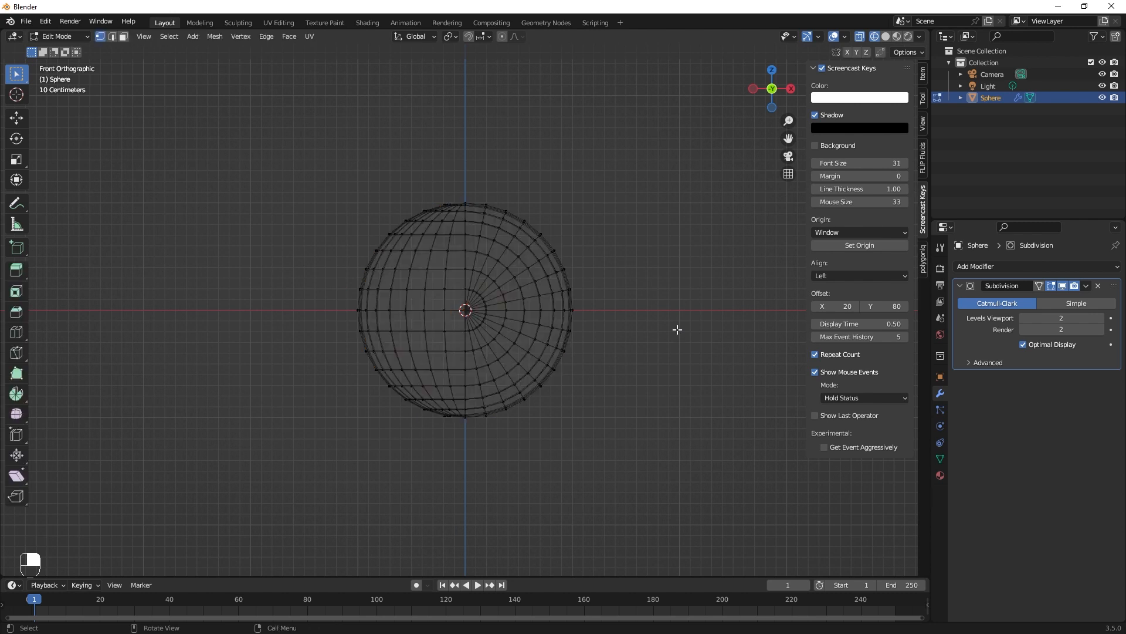
{"action": "key", "text": "a"}
{"action": "key", "text": "m"}
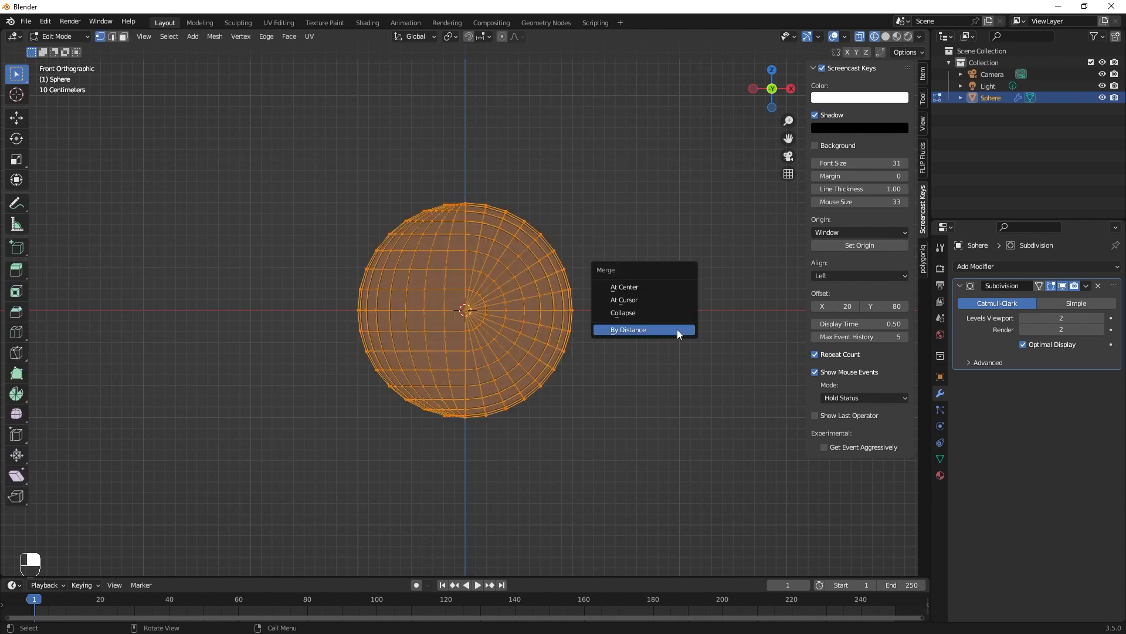
{"action": "left_click", "coordinate": [643, 329]}
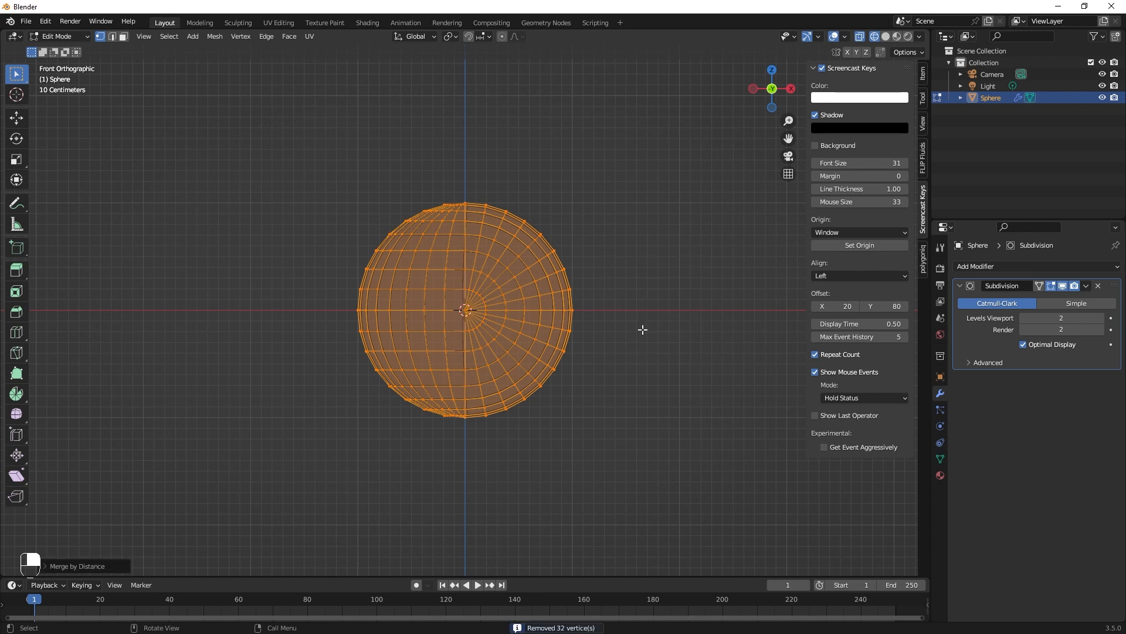
In solid edge-select mode, bevel the curved edge loop spanning both halves about 0.095 m, and extrude the band inward, scaled to about 0.98.
{"action": "left_click", "coordinate": [886, 36]}
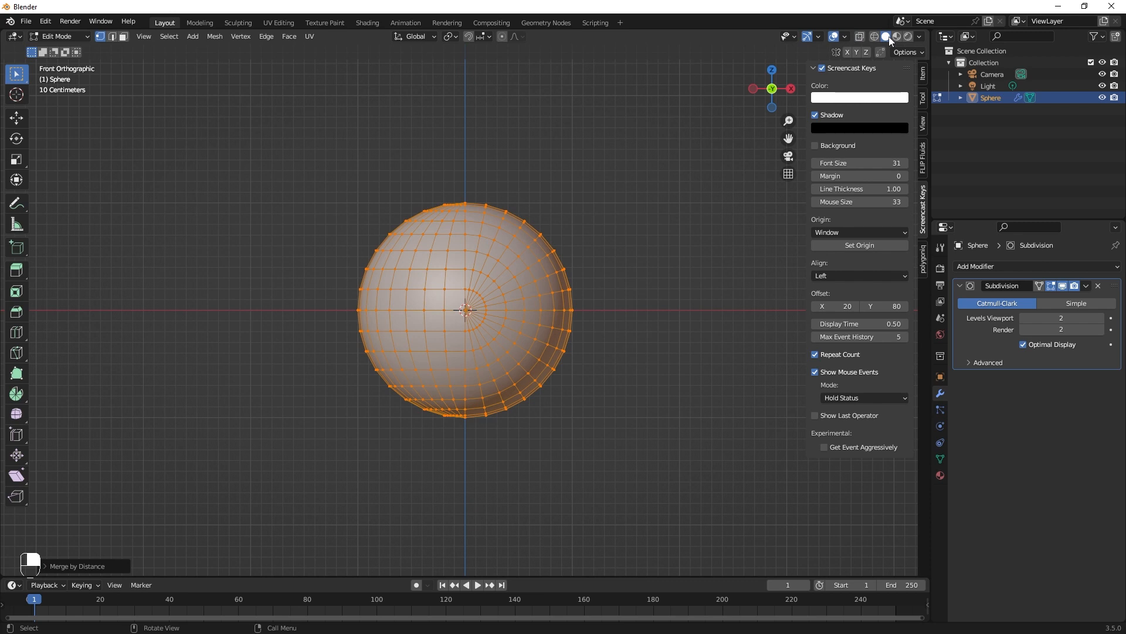
{"action": "left_click", "coordinate": [114, 37]}
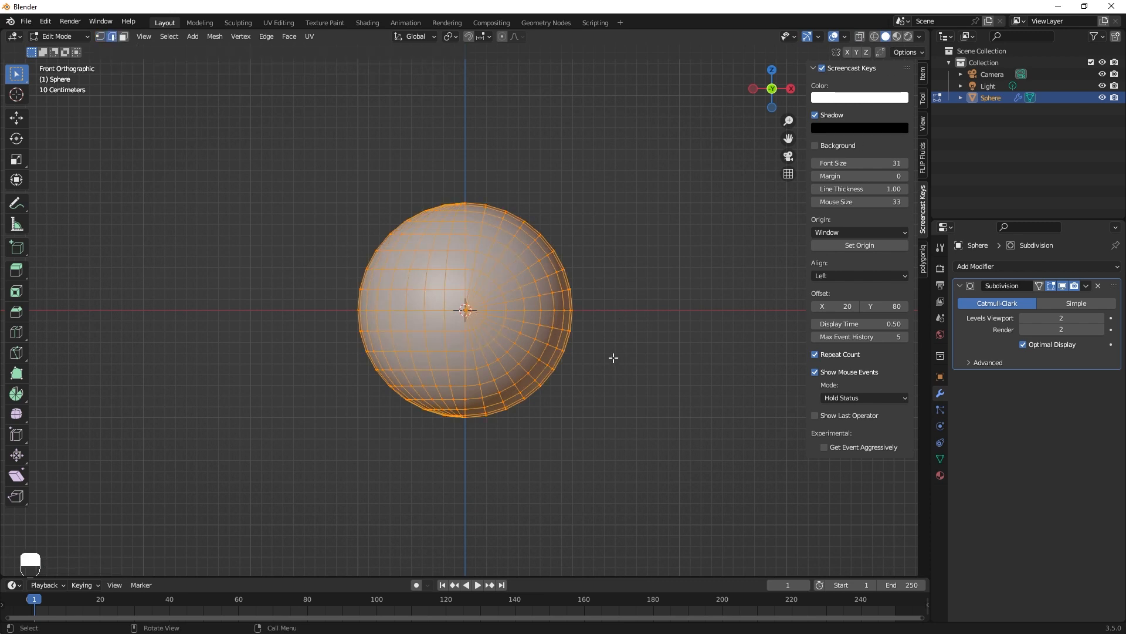
{"action": "key", "text": "alt+a"}
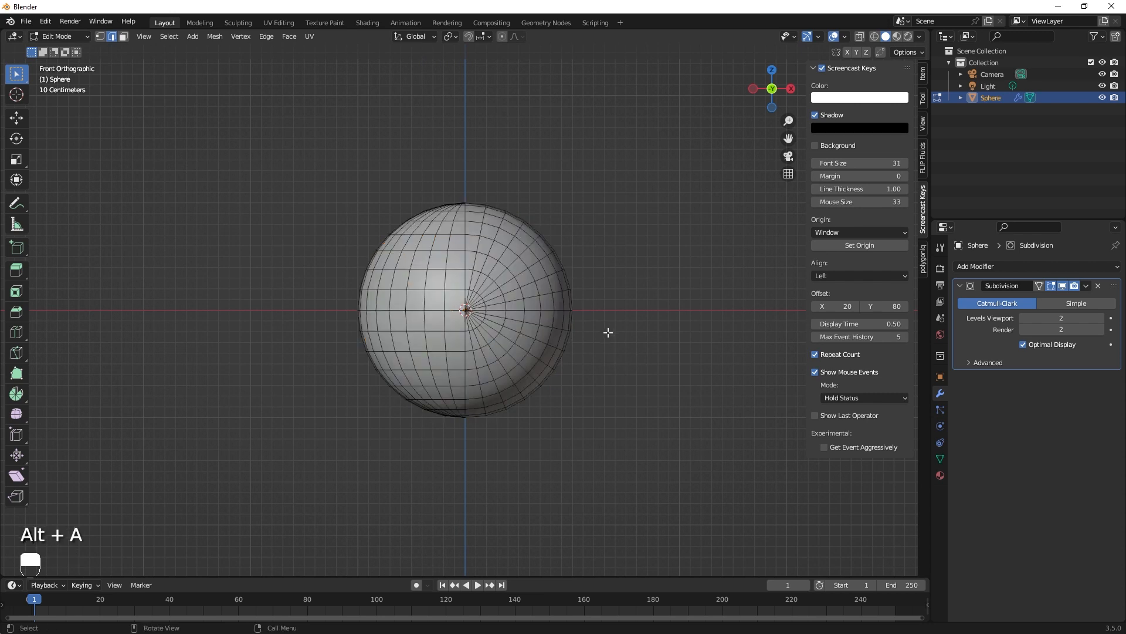
{"action": "left_click", "coordinate": [513, 253], "text": "alt"}
{"action": "key", "text": "ctrl"}
{"action": "key", "text": "ctrl+b"}
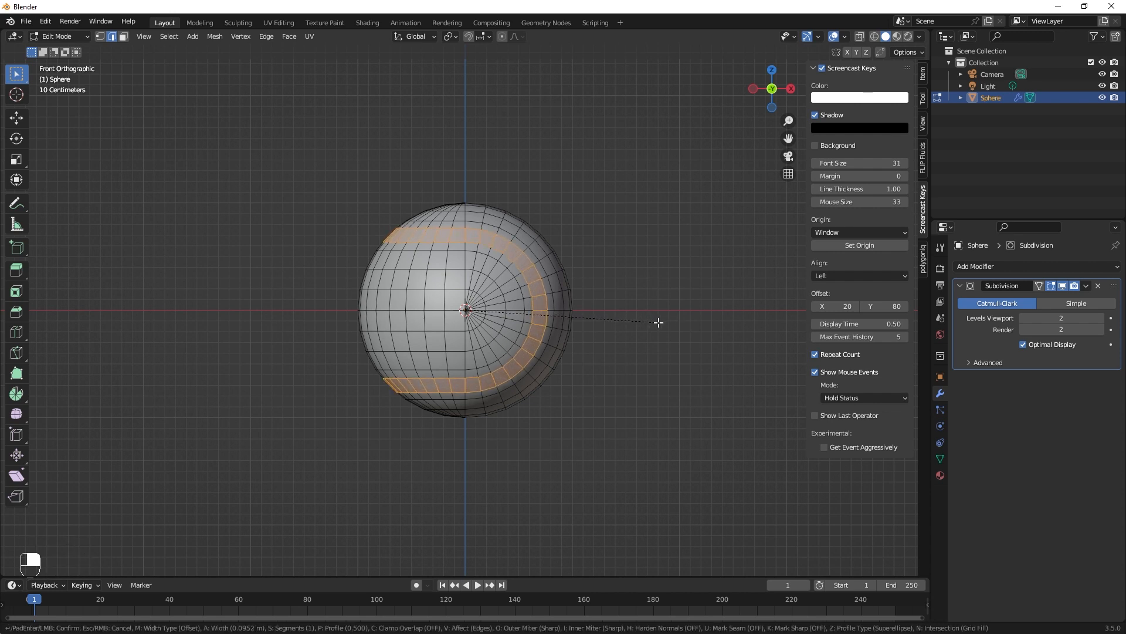
{"action": "left_click", "coordinate": [658, 322]}
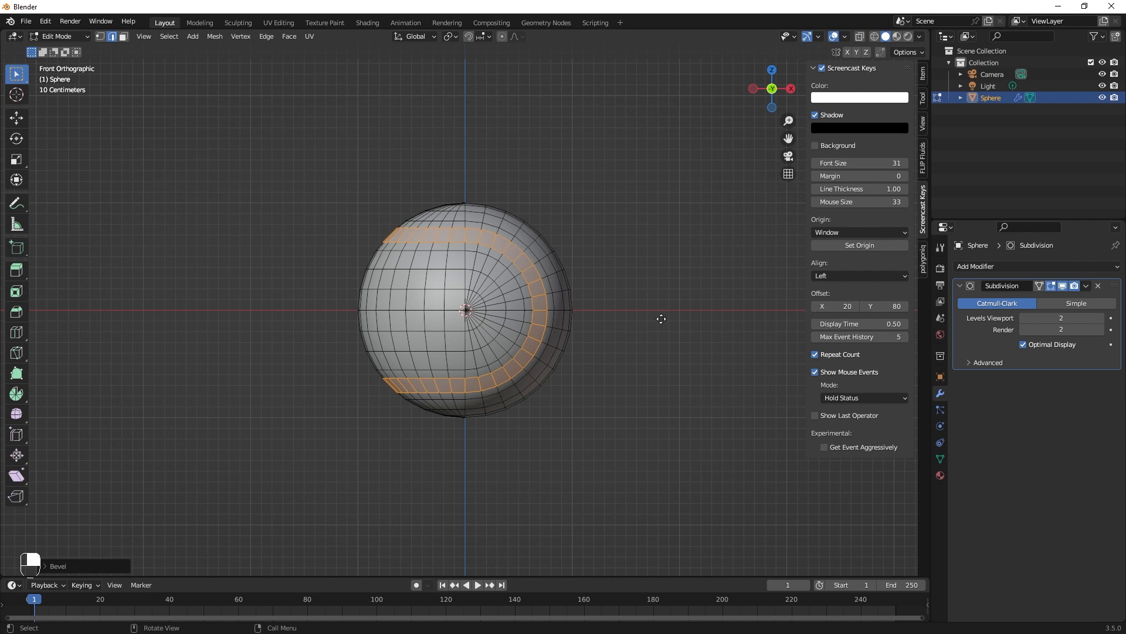
{"action": "key", "text": "s"}
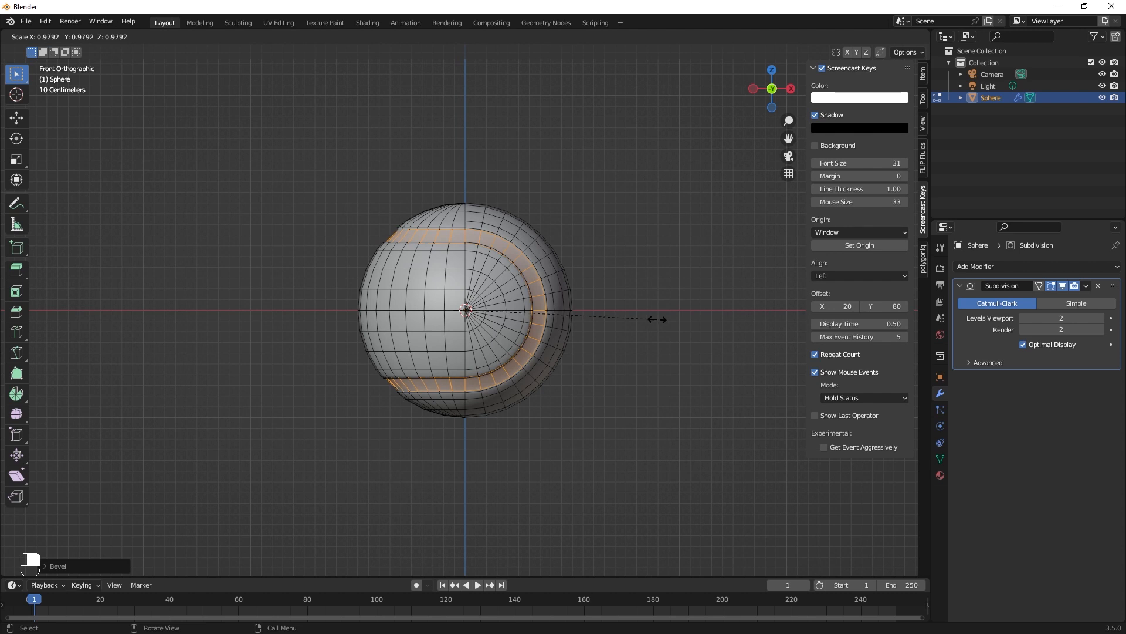
{"action": "left_click", "coordinate": [656, 319]}
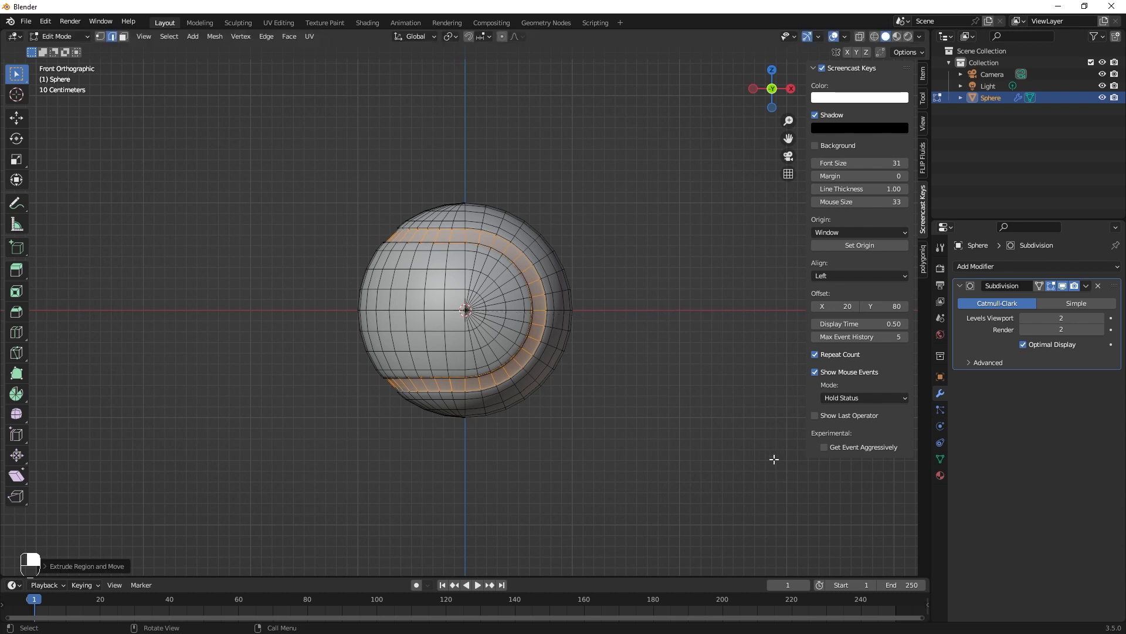
Create a vertex group for the recessed seam band and check it by deselecting and reselecting its geometry.
{"action": "left_click", "coordinate": [941, 459]}
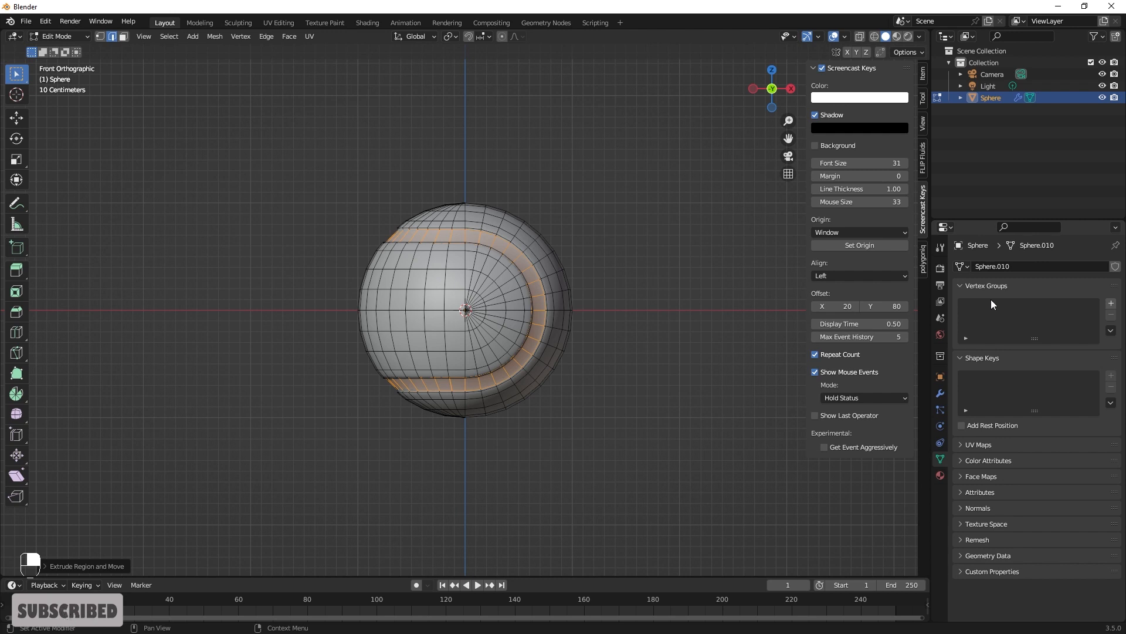
{"action": "left_click", "coordinate": [1110, 302]}
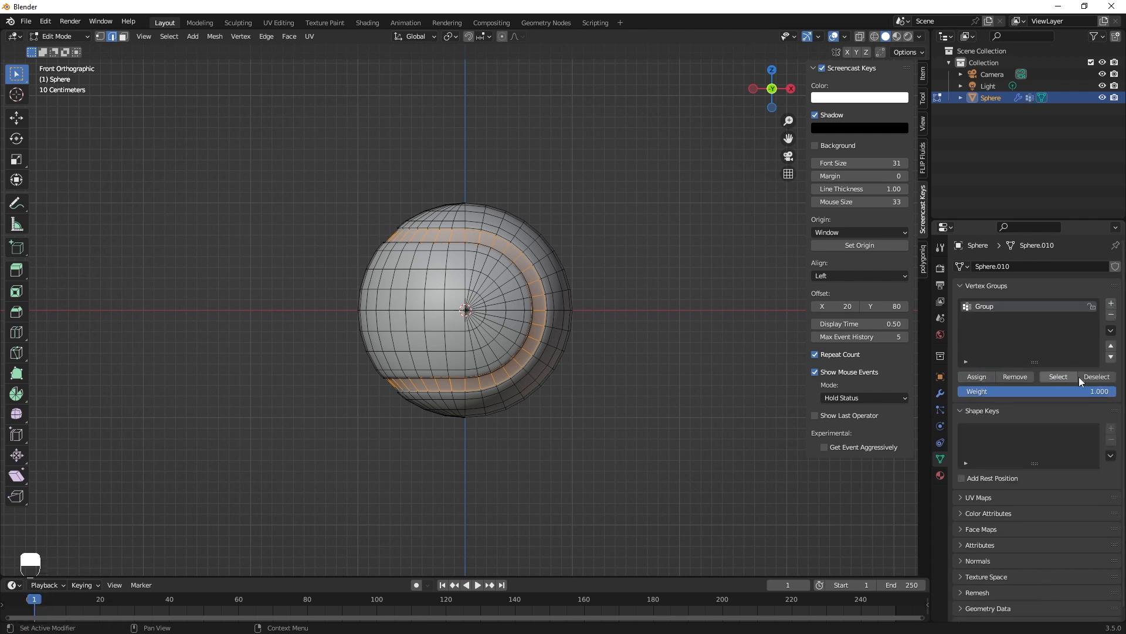
{"action": "left_click", "coordinate": [1097, 376]}
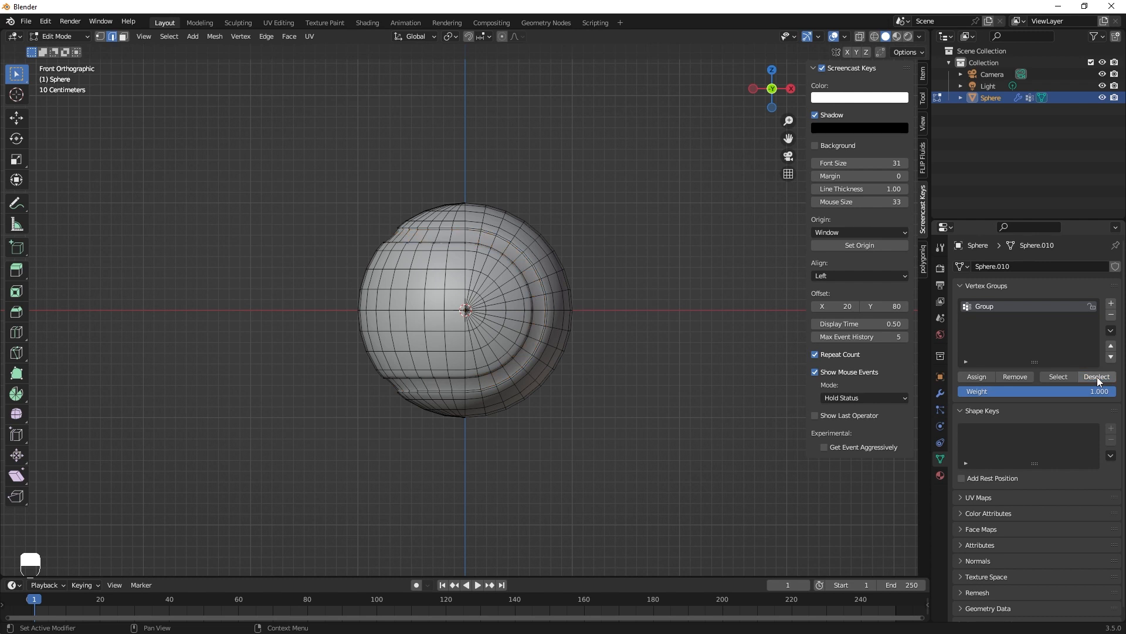
{"action": "left_click", "coordinate": [1055, 378]}
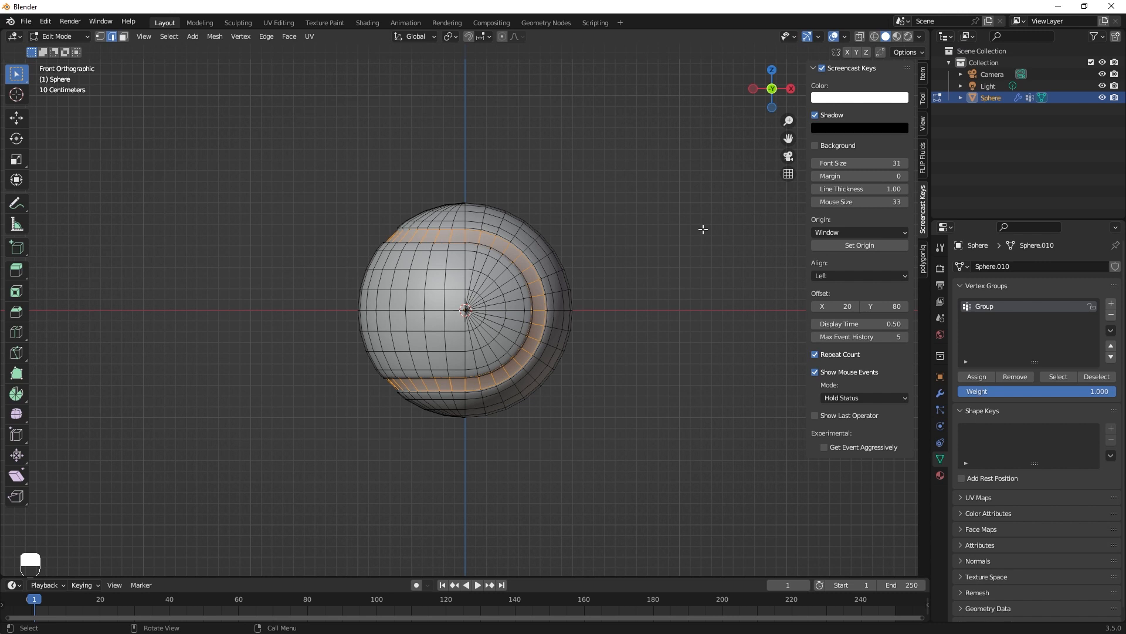
Preview the ball in Object Mode with rendered shading, and return to Edit Mode with Material Preview shading.
{"action": "key", "text": "Tab"}
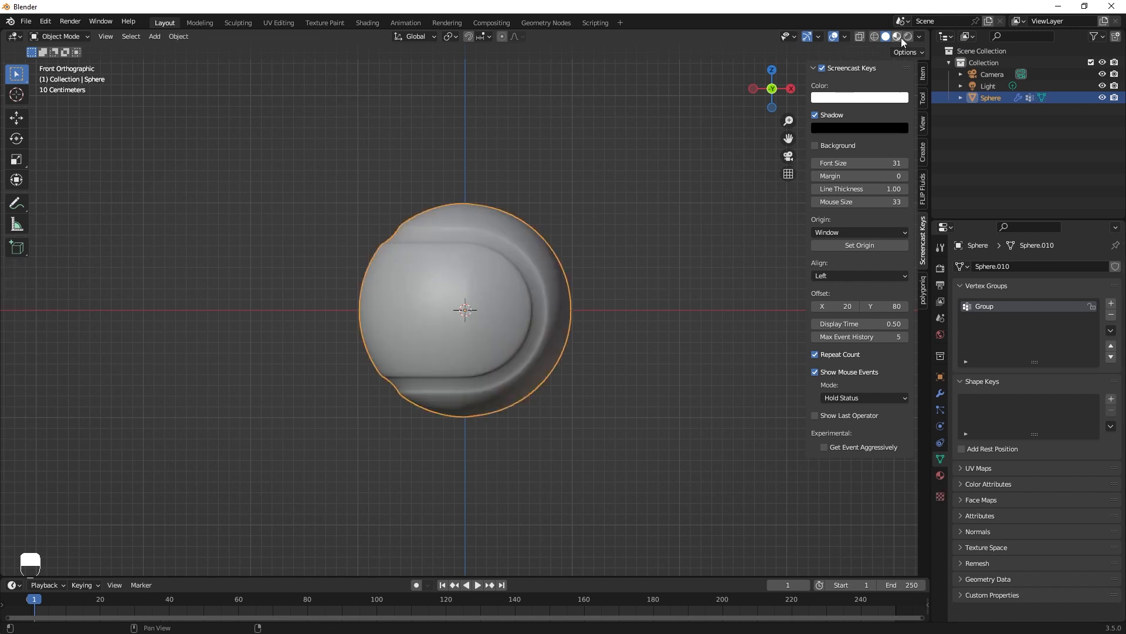
{"action": "left_click", "coordinate": [907, 36]}
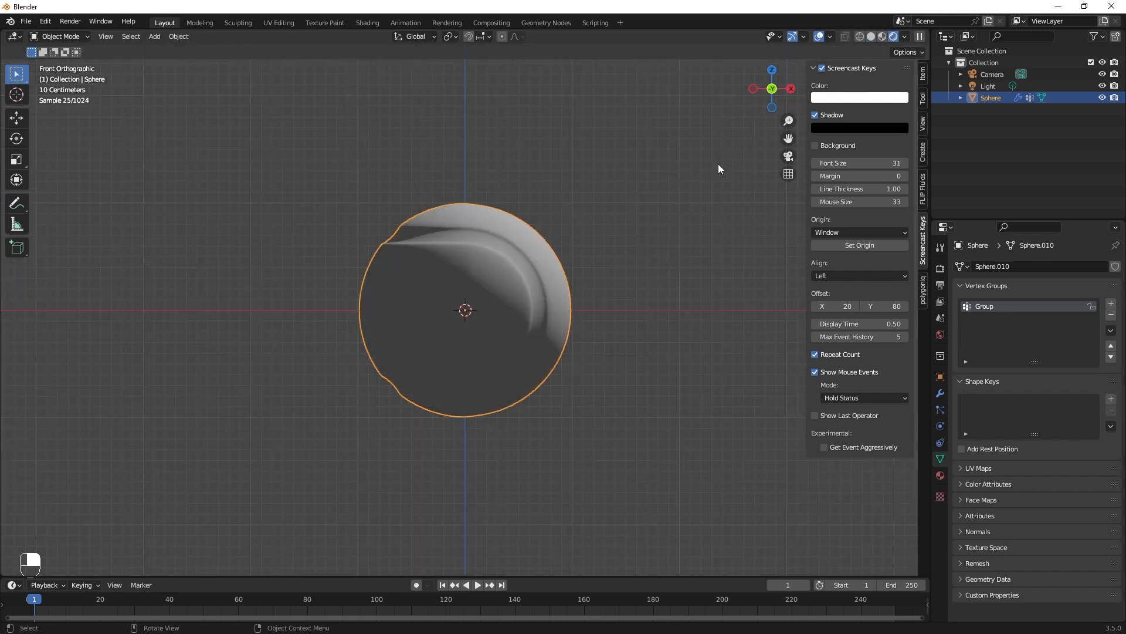
{"action": "left_click", "coordinate": [873, 37]}
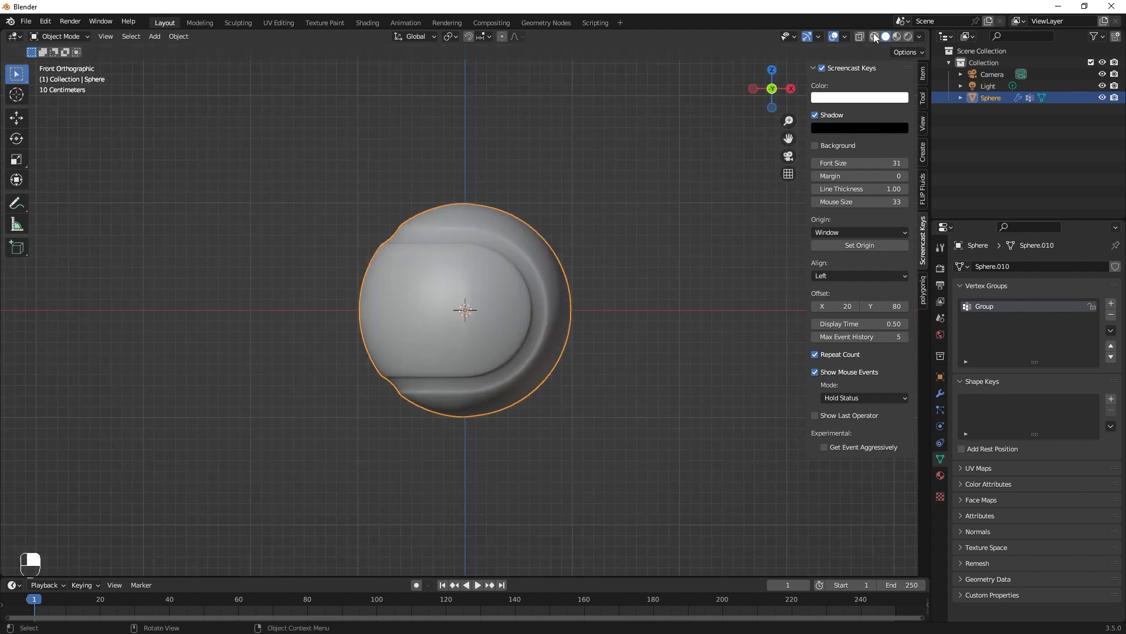
{"action": "left_click", "coordinate": [897, 37]}
{"action": "key", "text": "Tab"}
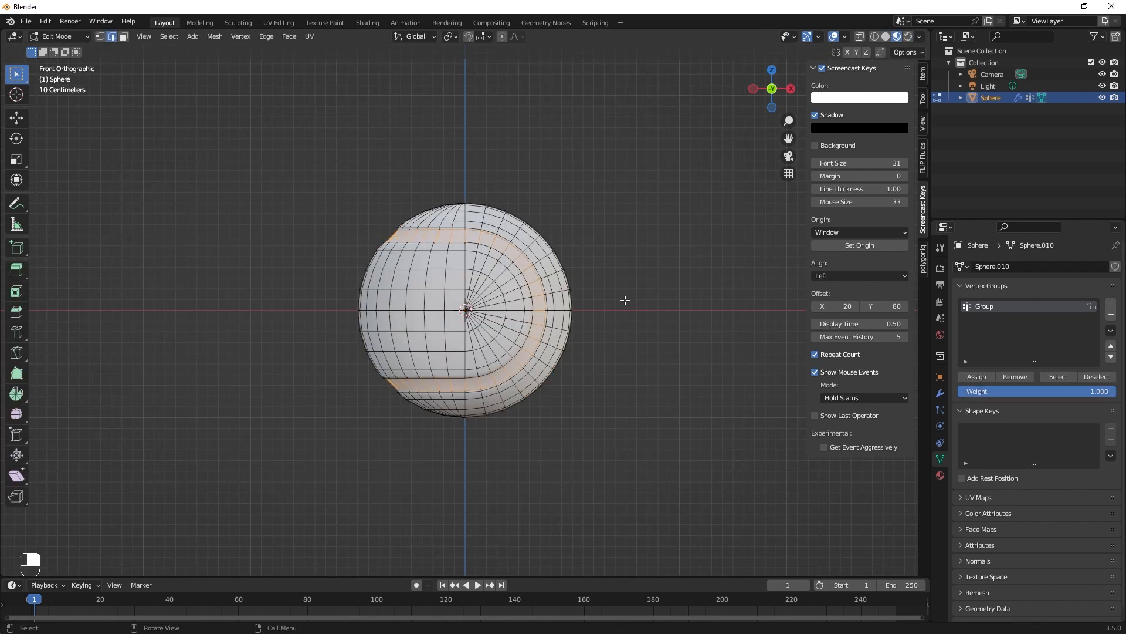
Add two material slots to the sphere and create a new material in each.
{"action": "left_click", "coordinate": [940, 476]}
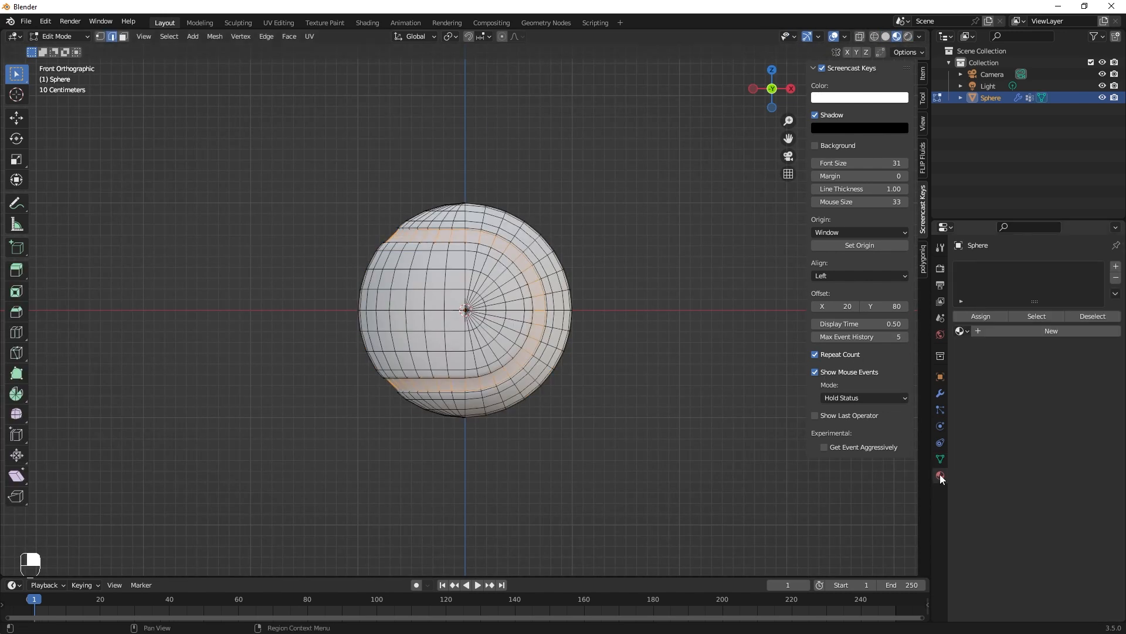
{"action": "left_click", "coordinate": [1116, 267]}
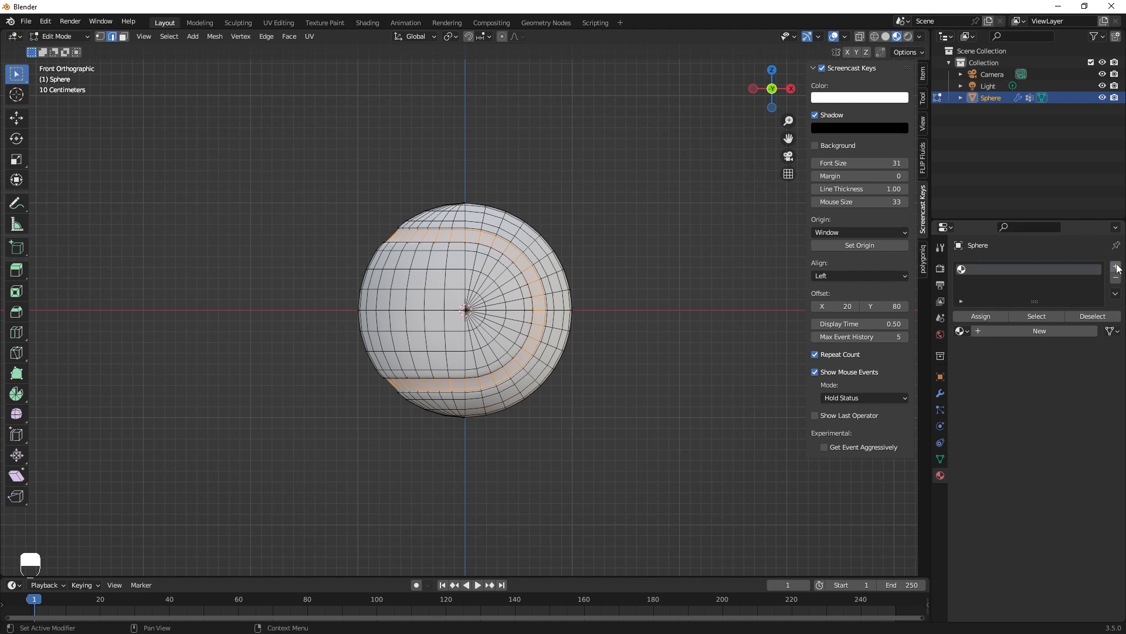
{"action": "left_click", "coordinate": [1047, 330]}
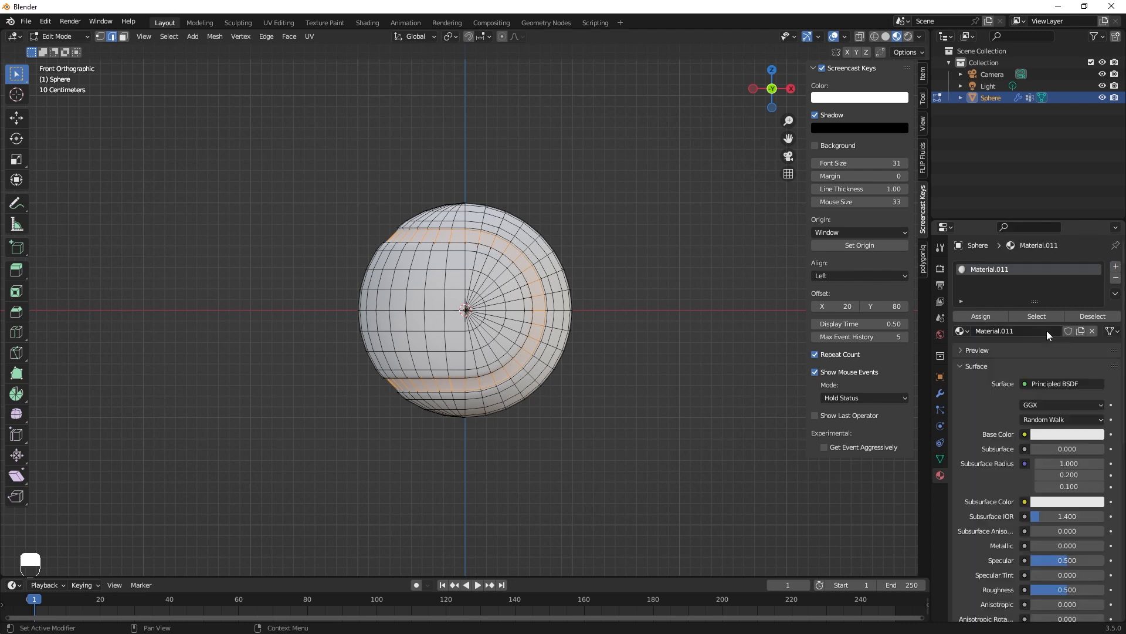
{"action": "left_click", "coordinate": [1116, 269]}
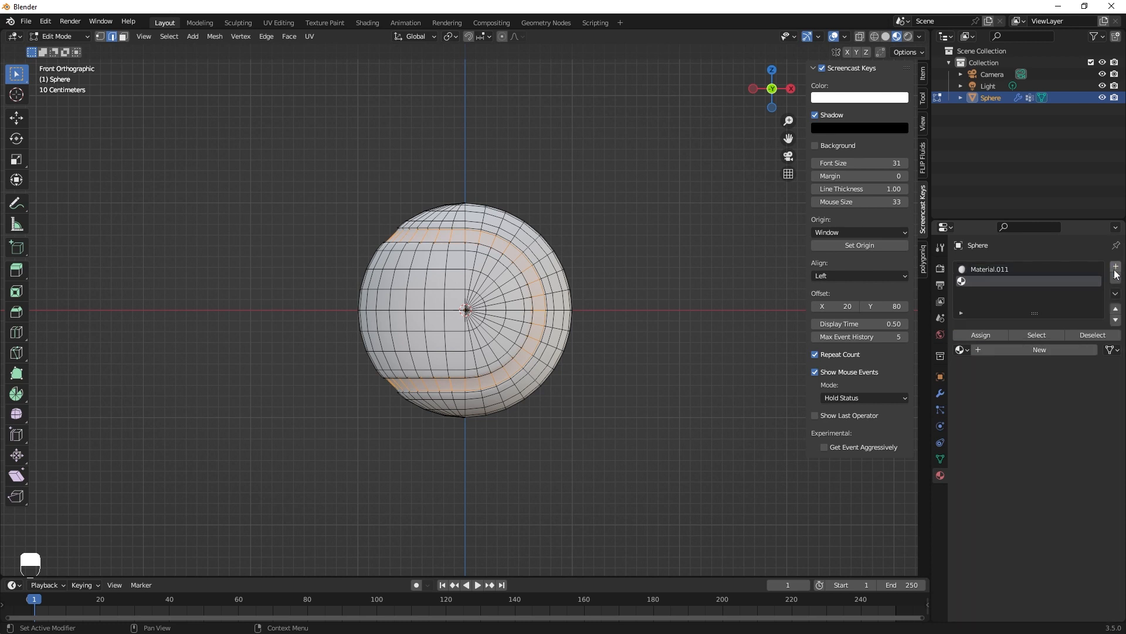
{"action": "left_click", "coordinate": [1041, 349]}
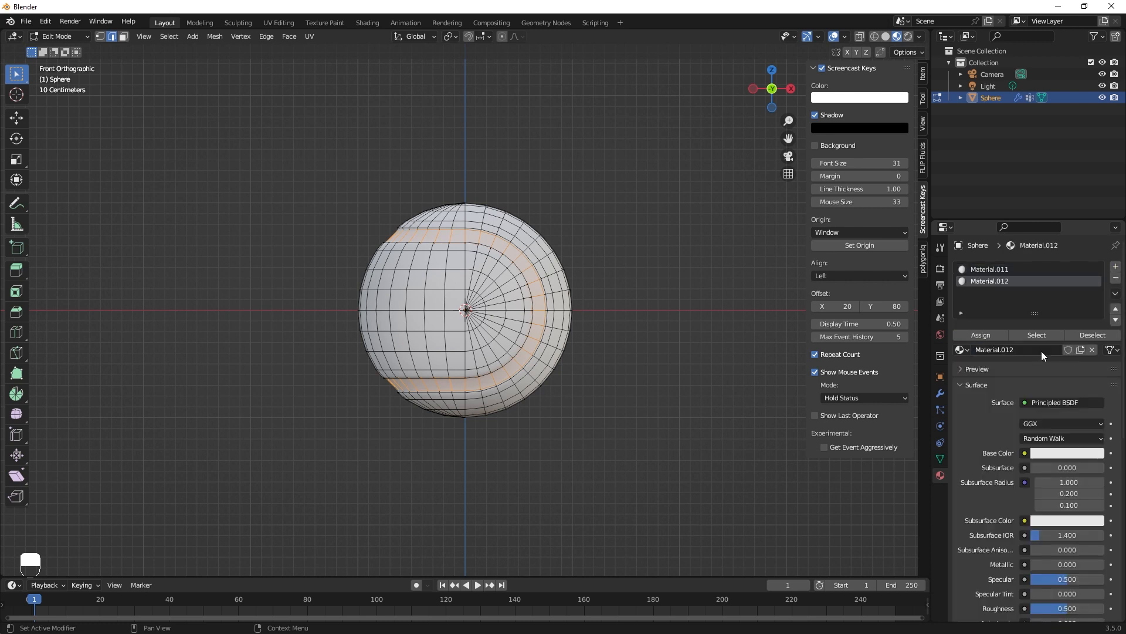
Set the second material's base color to yellow-green and assign it to all geometry outside the seam band by inverting the selection.
{"action": "left_click", "coordinate": [1055, 453]}
{"action": "left_click_drag", "start_coordinate": [1048, 333], "coordinate": [1010, 337]}
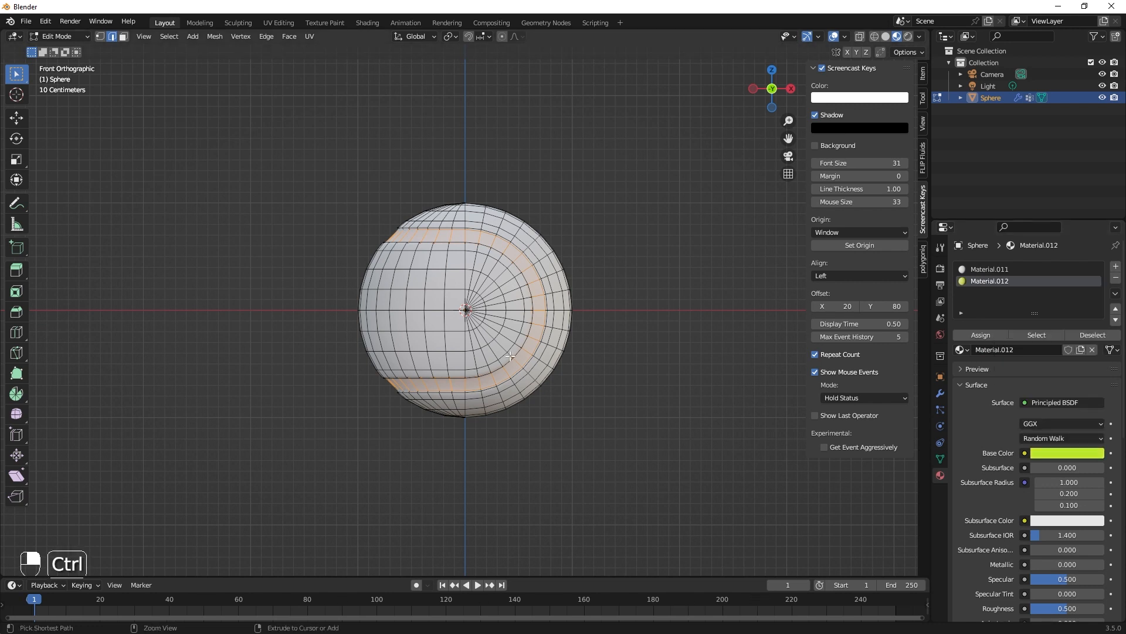
{"action": "key", "text": "ctrl+i"}
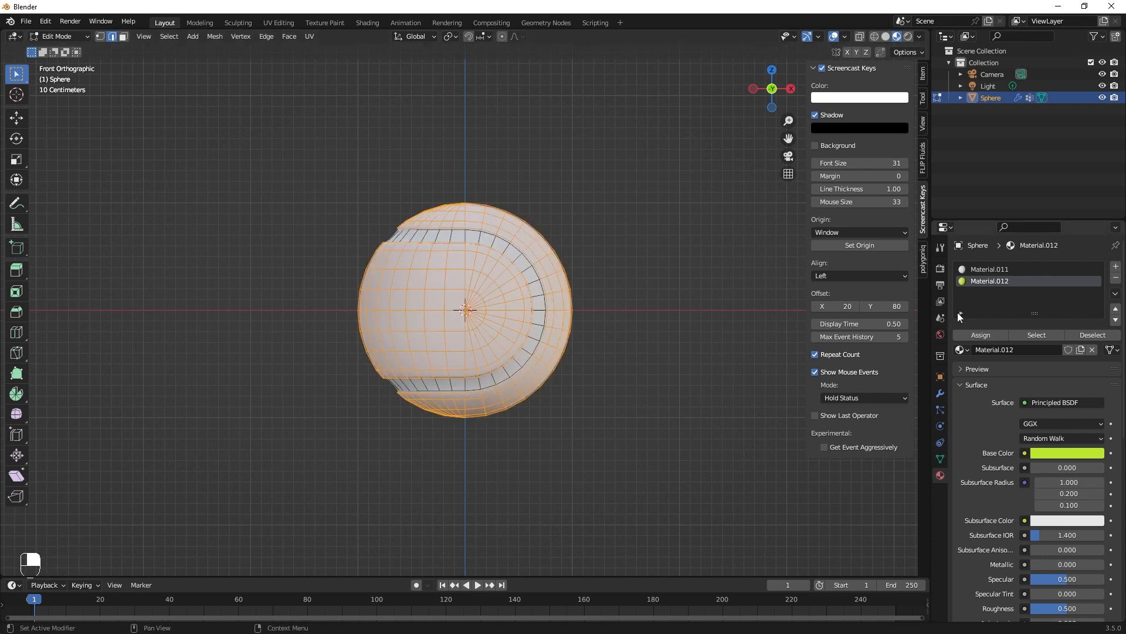
{"action": "left_click", "coordinate": [989, 333]}
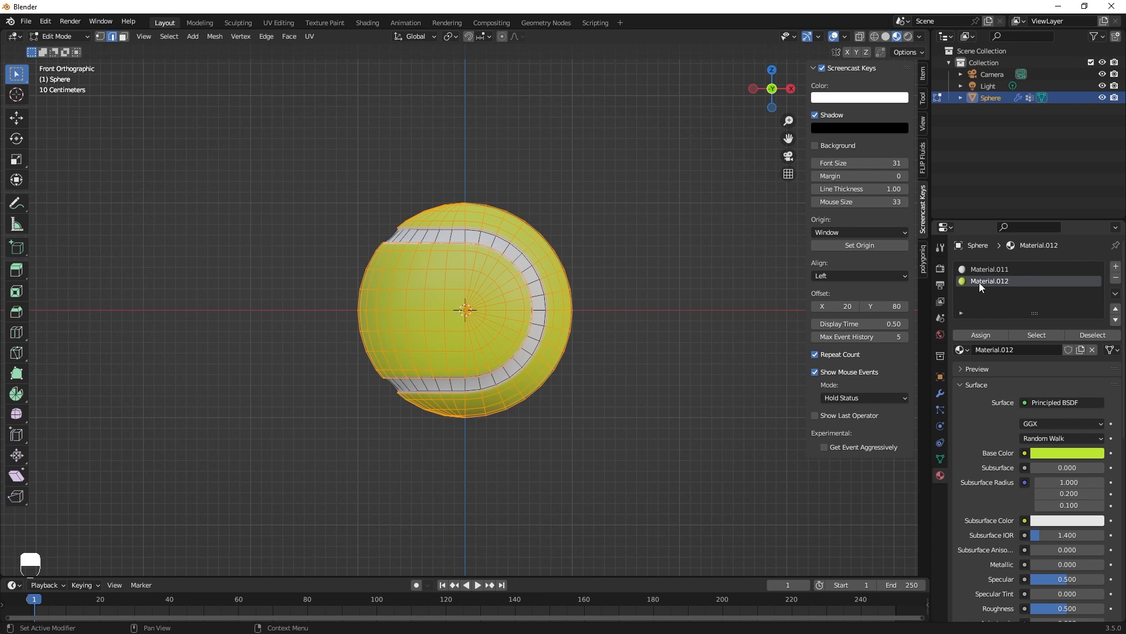
Move the yellow-green material to the first slot, and inspect the ball in Object Mode with rendered shading.
{"action": "left_click", "coordinate": [1115, 308]}
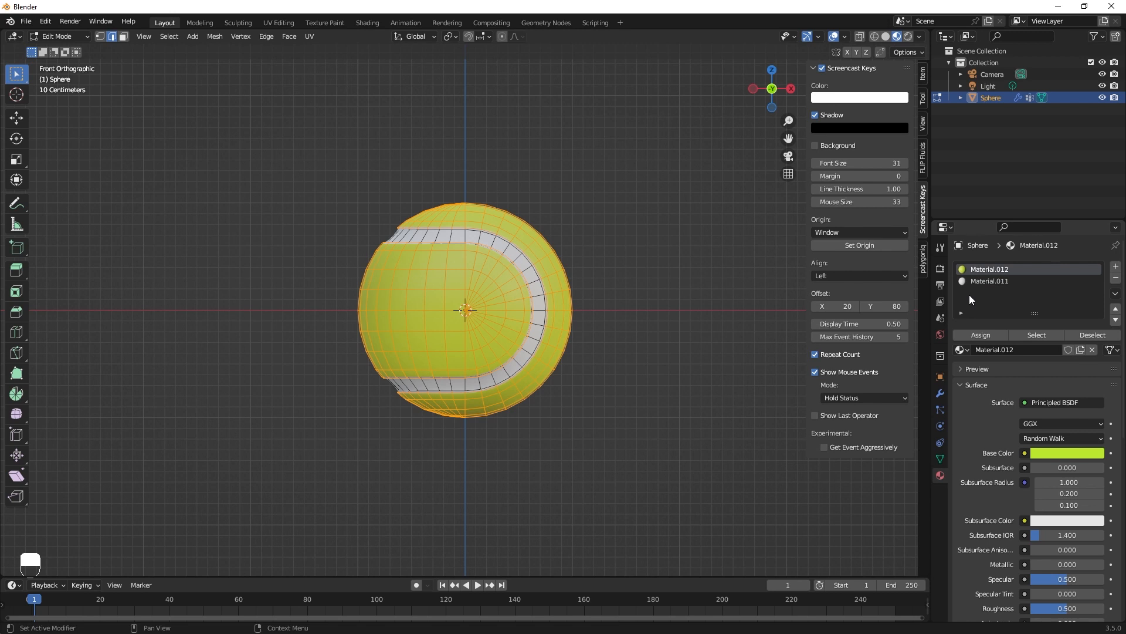
{"action": "key", "text": "Tab"}
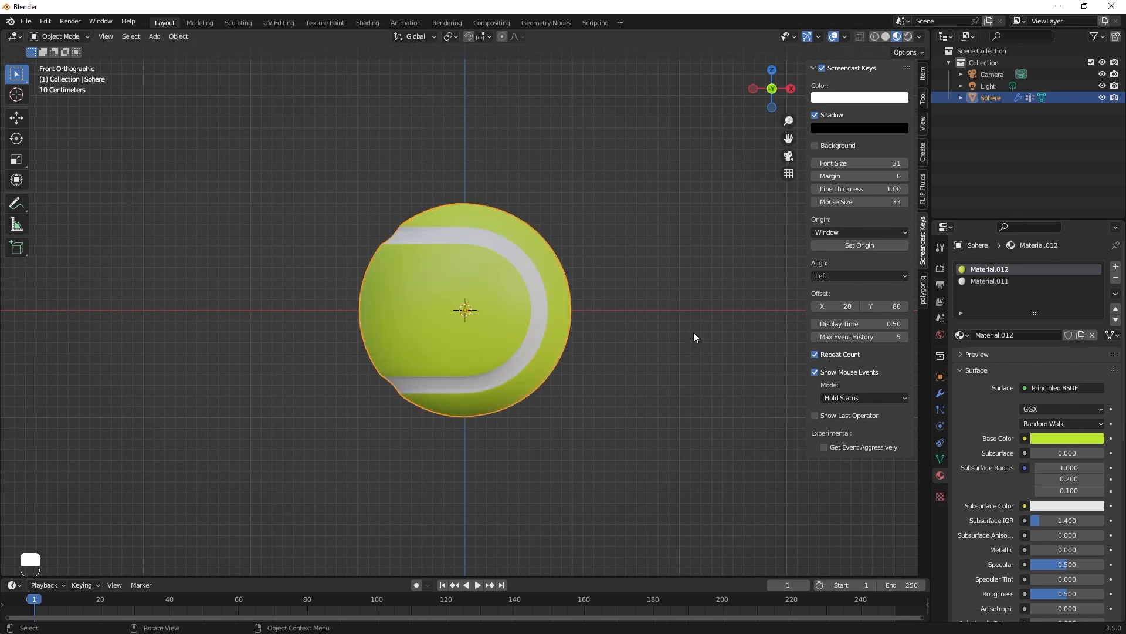
{"action": "left_click", "coordinate": [908, 37]}
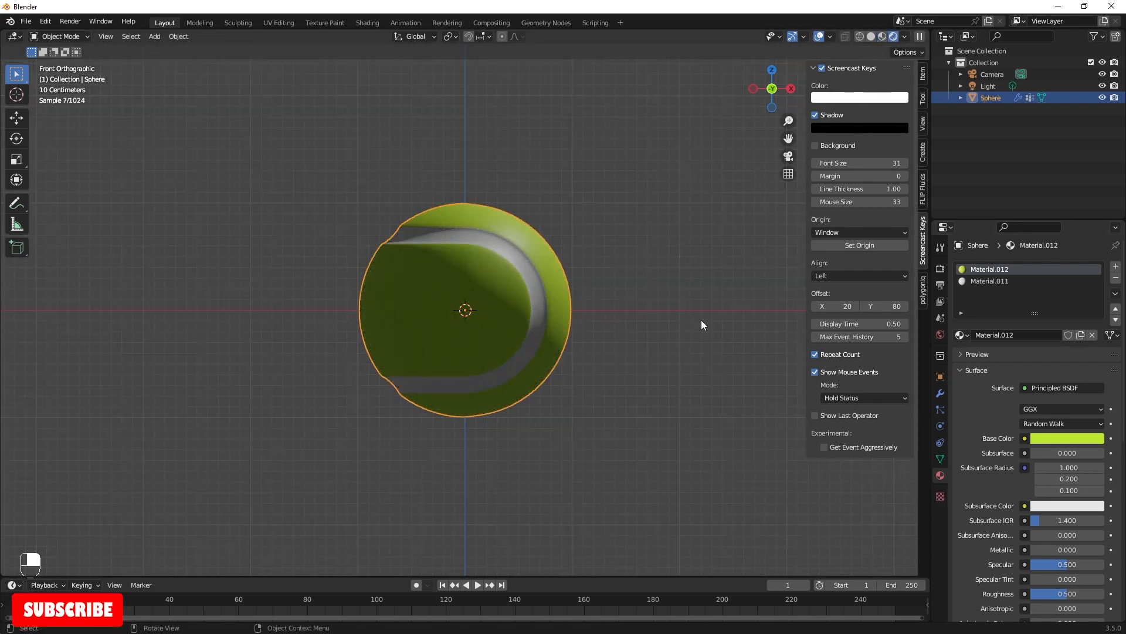
{"action": "middle_click_drag", "start_coordinate": [605, 342], "coordinate": [586, 458]}
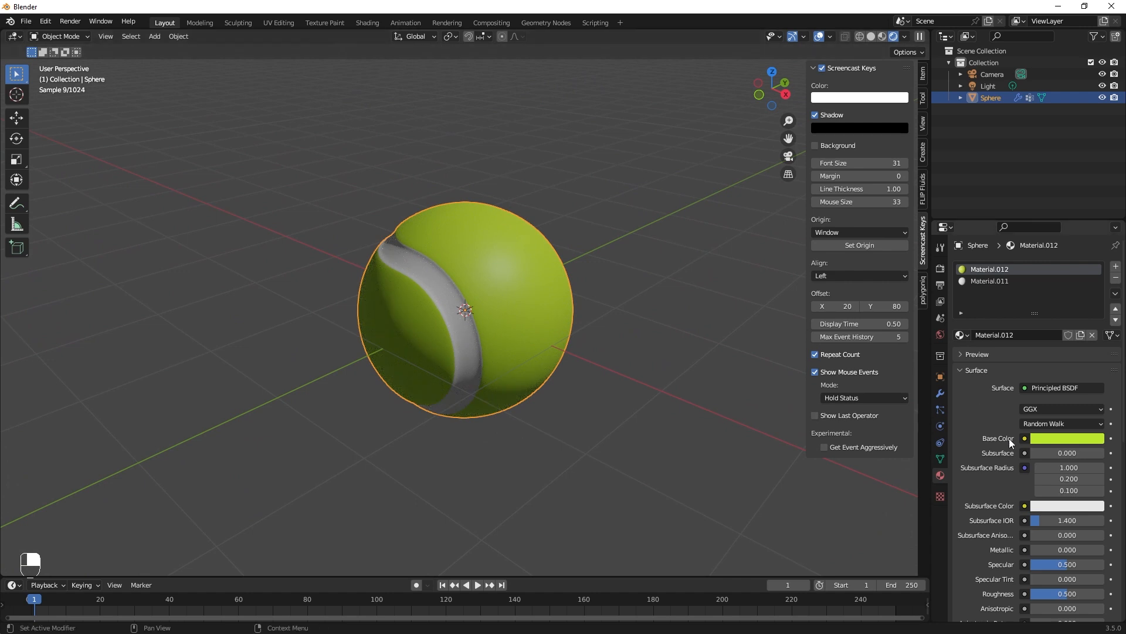
Add a particle system of type Hair to the sphere and enable its Advanced settings.
{"action": "left_click", "coordinate": [939, 409]}
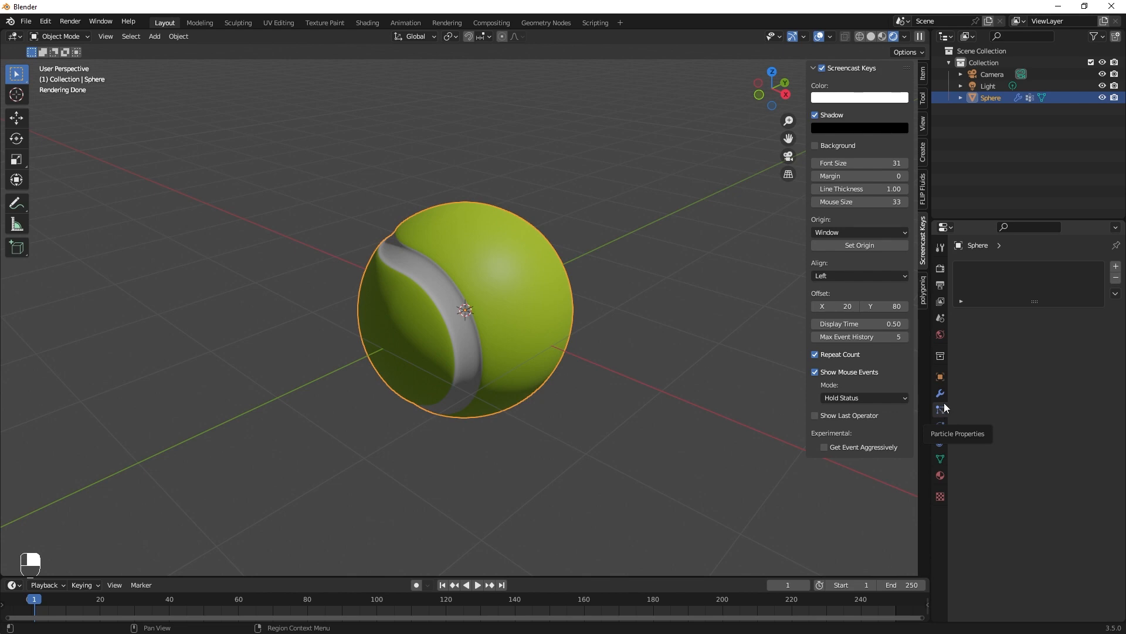
{"action": "left_click", "coordinate": [1116, 267]}
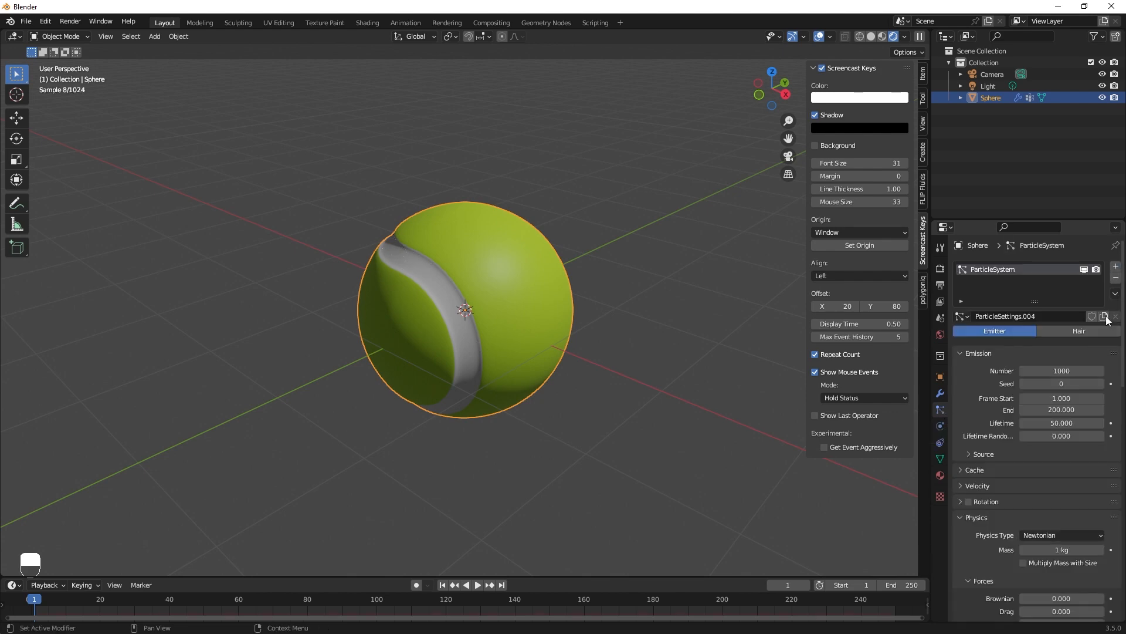
{"action": "left_click", "coordinate": [1075, 330]}
{"action": "left_click", "coordinate": [1054, 346]}
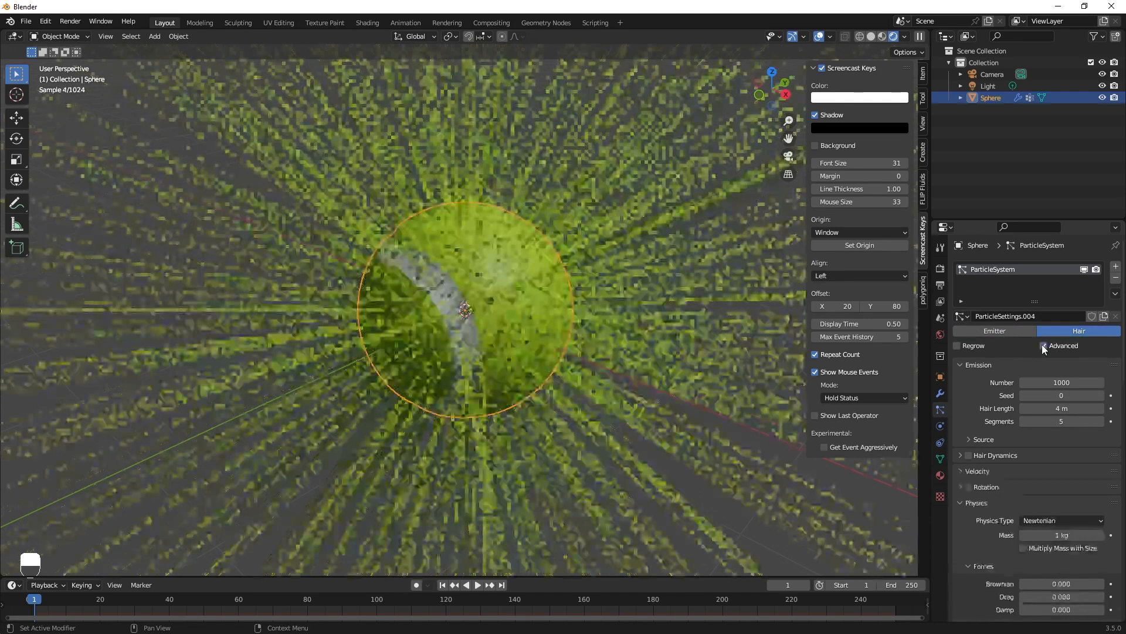
Set the hair emission number to 30000 and the hair length to 0.005 m.
{"action": "left_click", "coordinate": [1065, 382]}
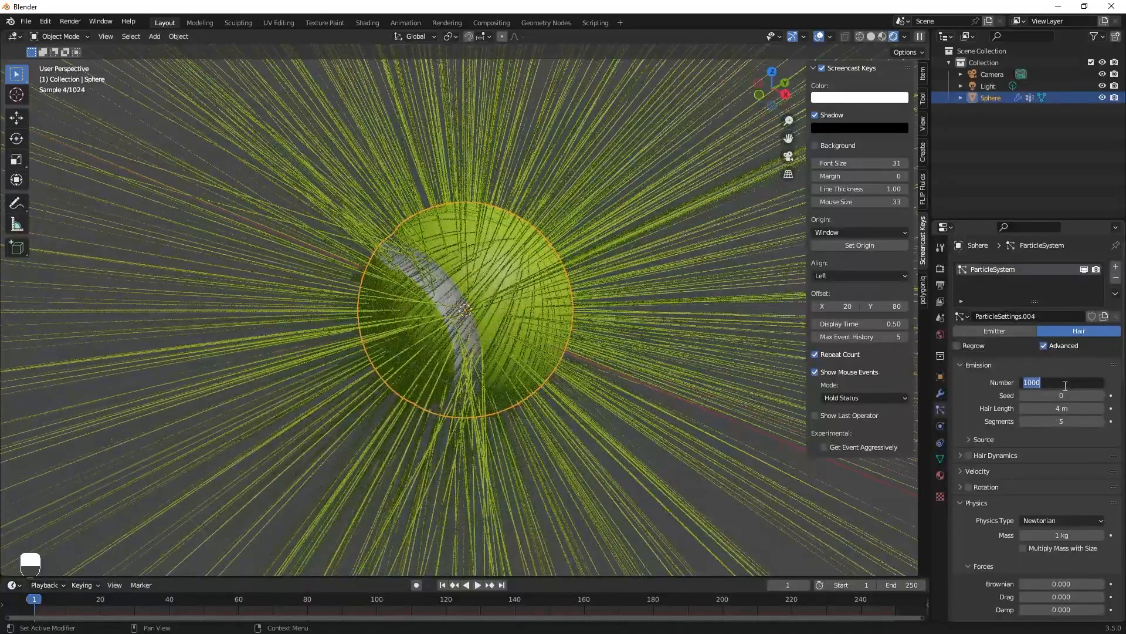
{"action": "type", "text": "30000"}
{"action": "key", "text": "Return"}
{"action": "left_click", "coordinate": [1065, 421]}
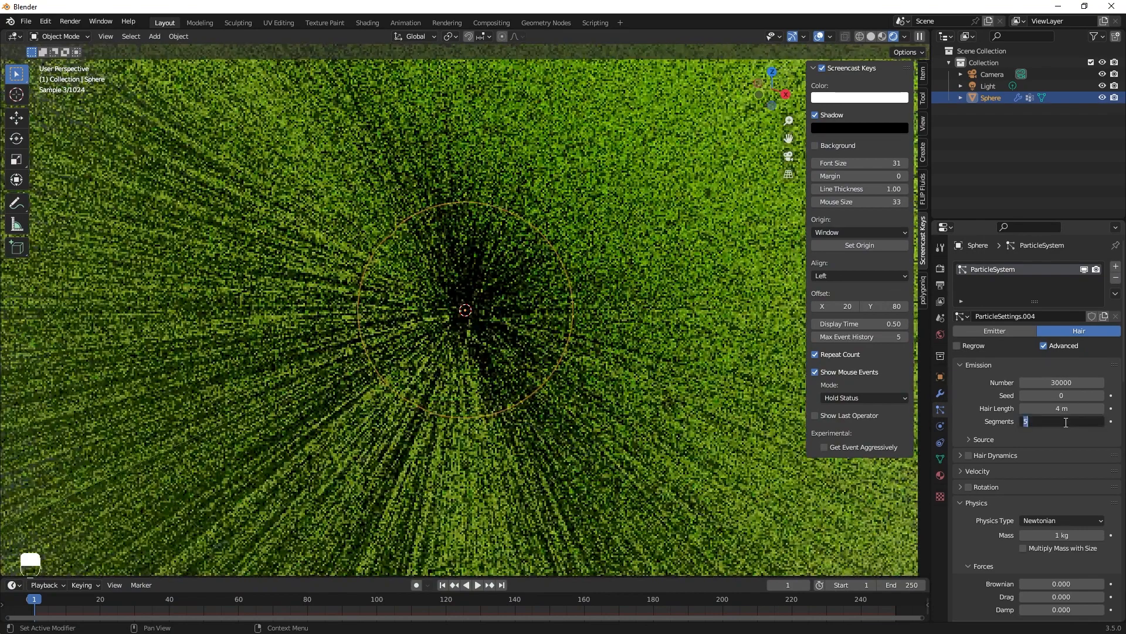
{"action": "left_click", "coordinate": [1067, 407]}
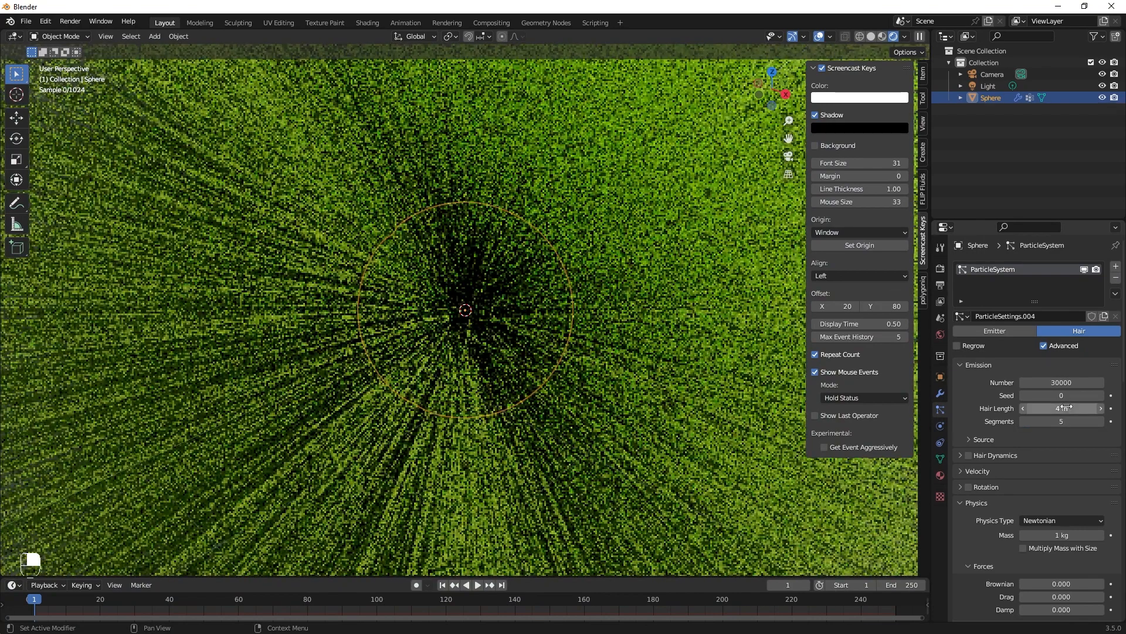
{"action": "type", "text": "0.005"}
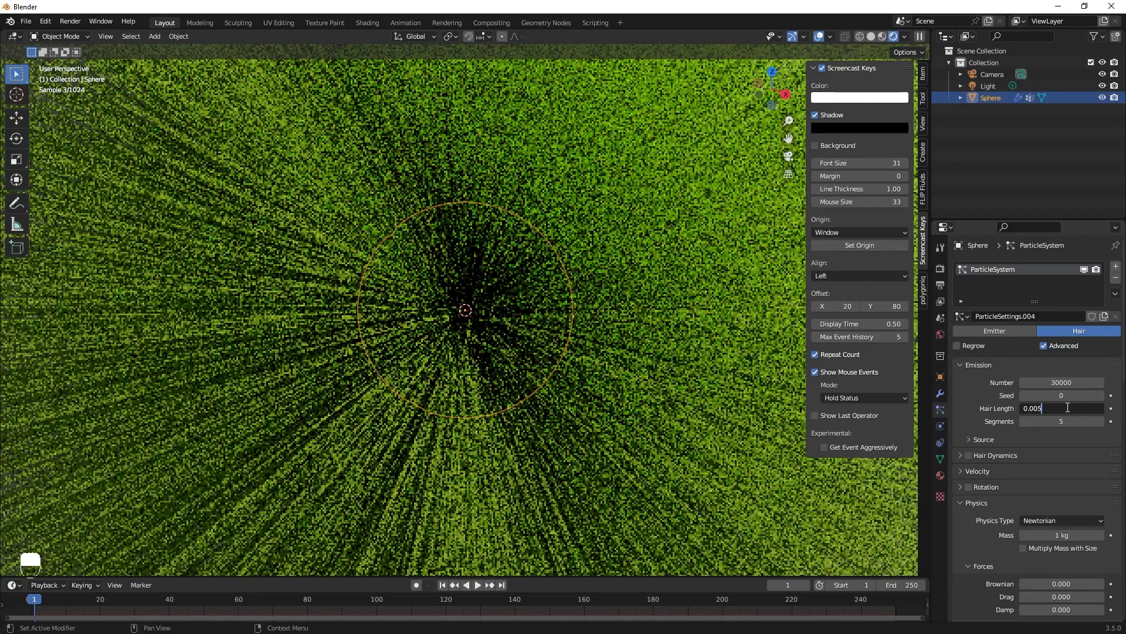
{"action": "key", "text": "Return"}
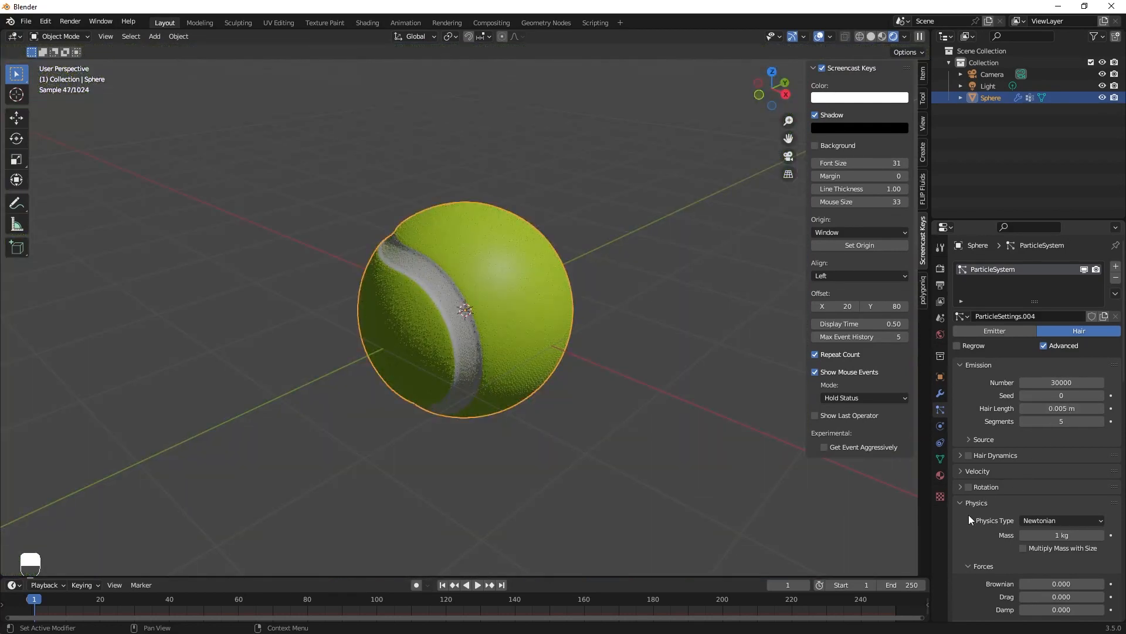
Set the Brownian force of the hair particles to 0.005.
{"action": "scroll", "coordinate": [970, 533], "scroll_direction": "down", "scroll_amount": 2}
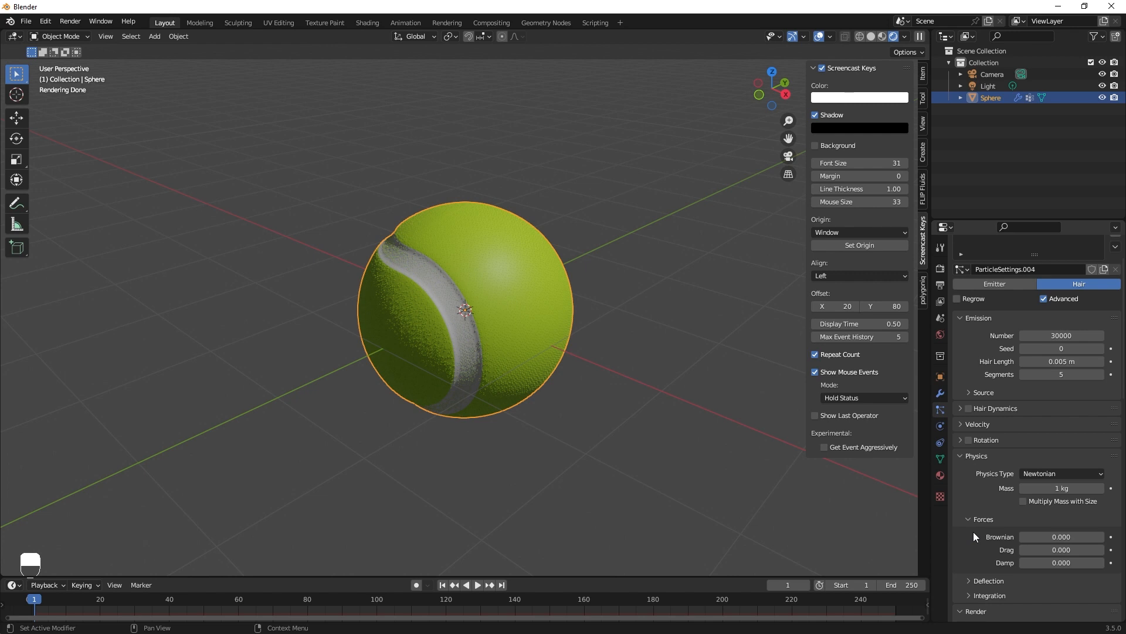
{"action": "left_click", "coordinate": [1064, 537]}
{"action": "type", "text": "0.005"}
{"action": "key", "text": "Return"}
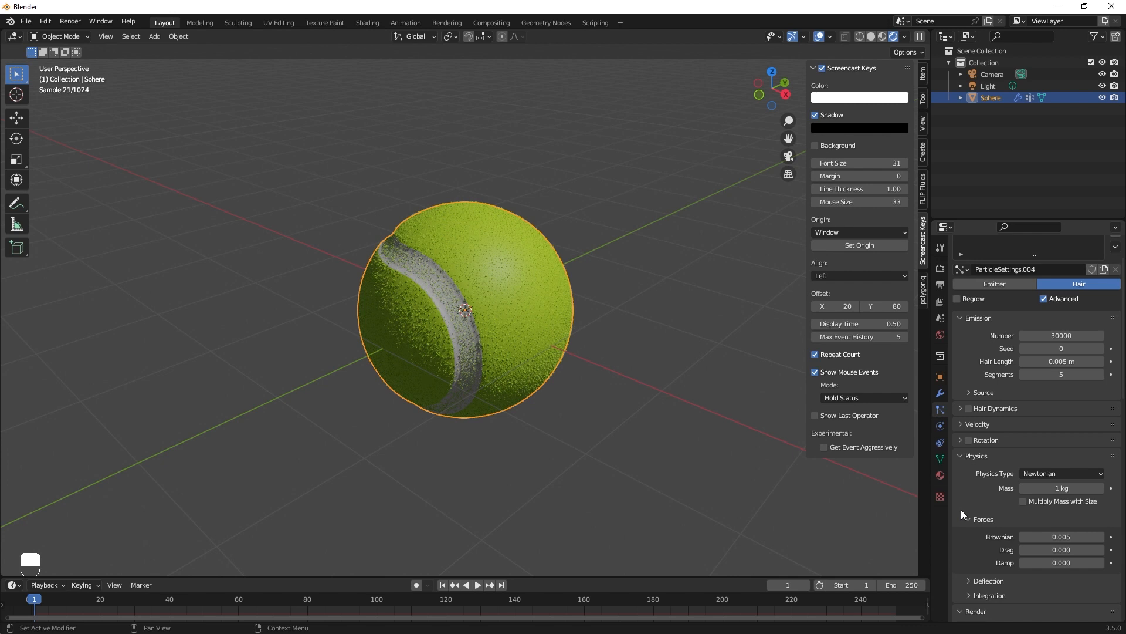
Set the hair system's children type to Interpolated.
{"action": "scroll", "coordinate": [962, 509], "scroll_direction": "down", "scroll_amount": 6}
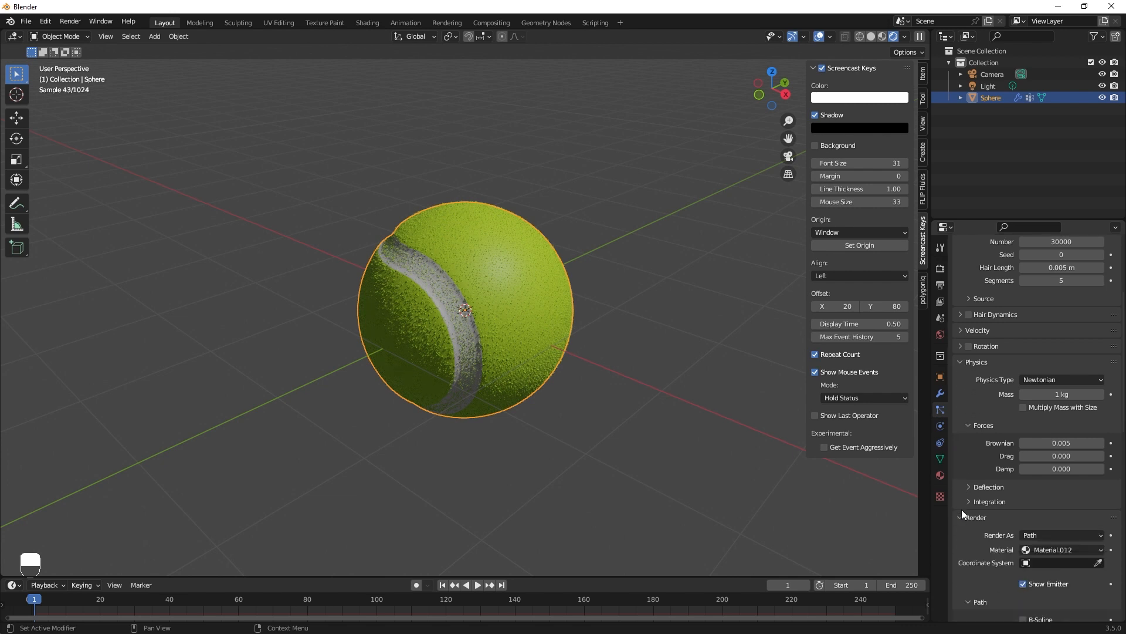
{"action": "scroll", "coordinate": [973, 507], "scroll_direction": "down", "scroll_amount": 8}
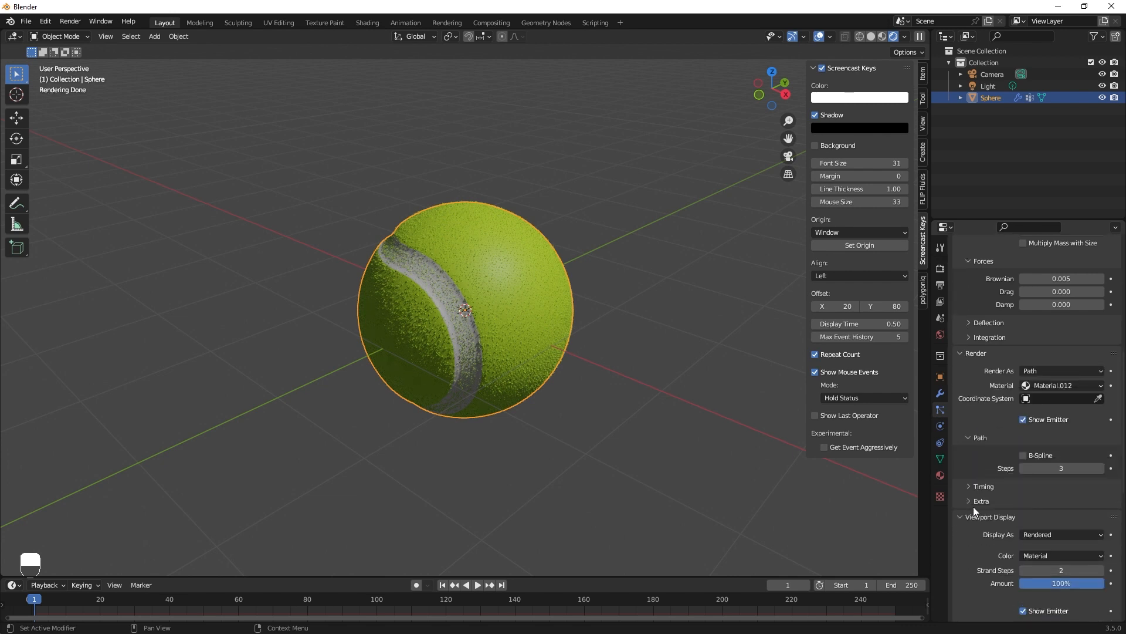
{"action": "scroll", "coordinate": [980, 511], "scroll_direction": "down", "scroll_amount": 1}
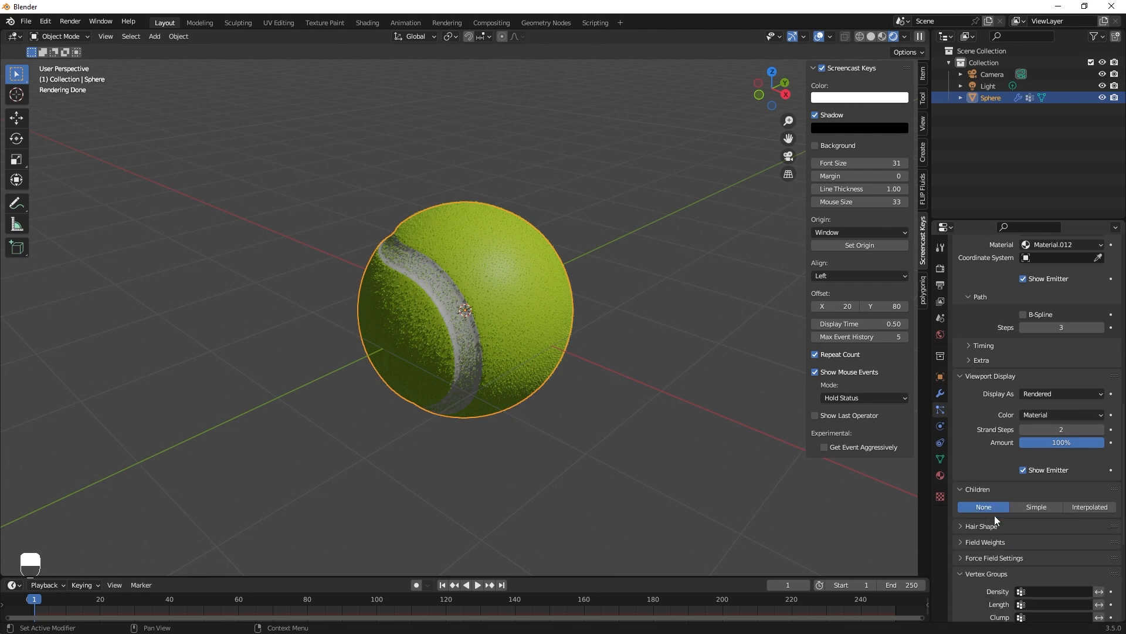
{"action": "left_click", "coordinate": [1095, 506]}
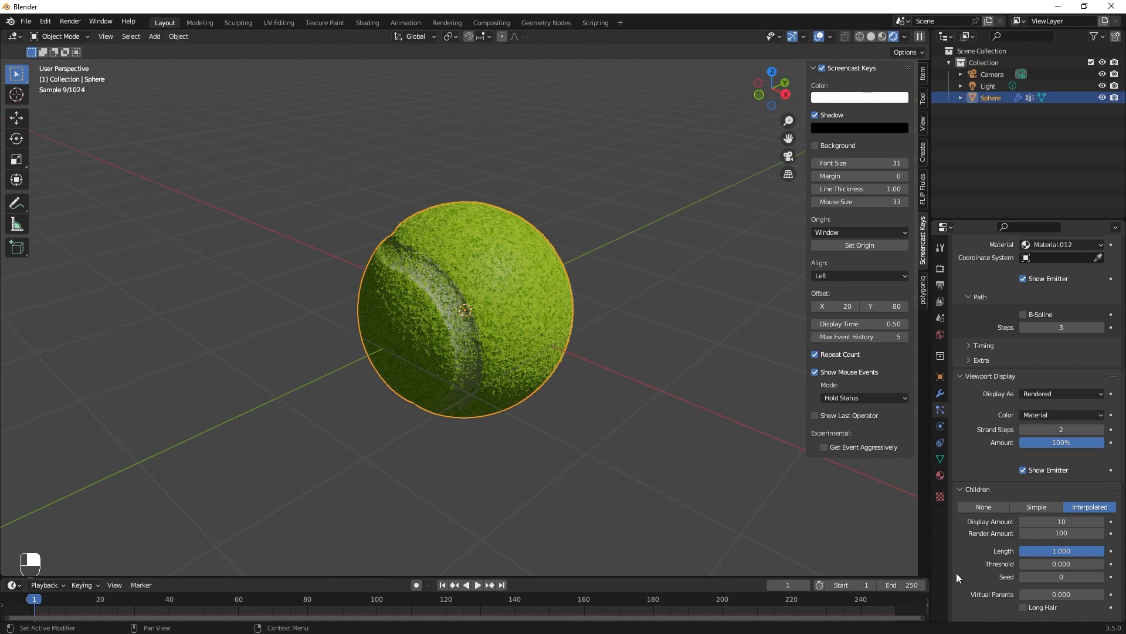
Set the Random roughness of the child hairs to 0.005.
{"action": "scroll", "coordinate": [967, 555], "scroll_direction": "down", "scroll_amount": 6}
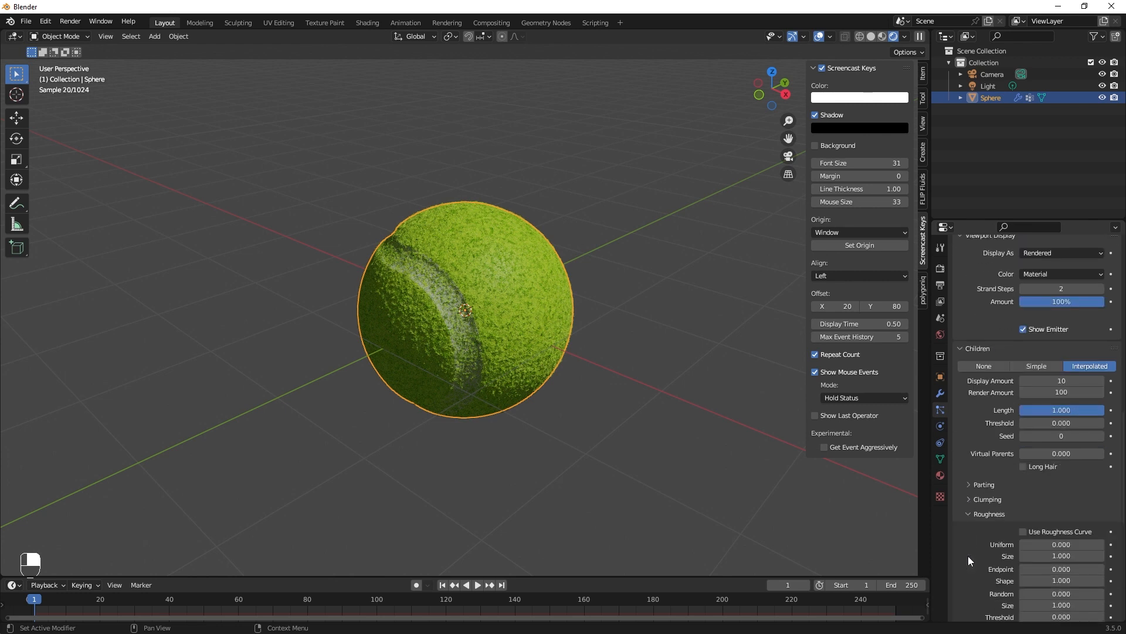
{"action": "scroll", "coordinate": [972, 541], "scroll_direction": "down", "scroll_amount": 3}
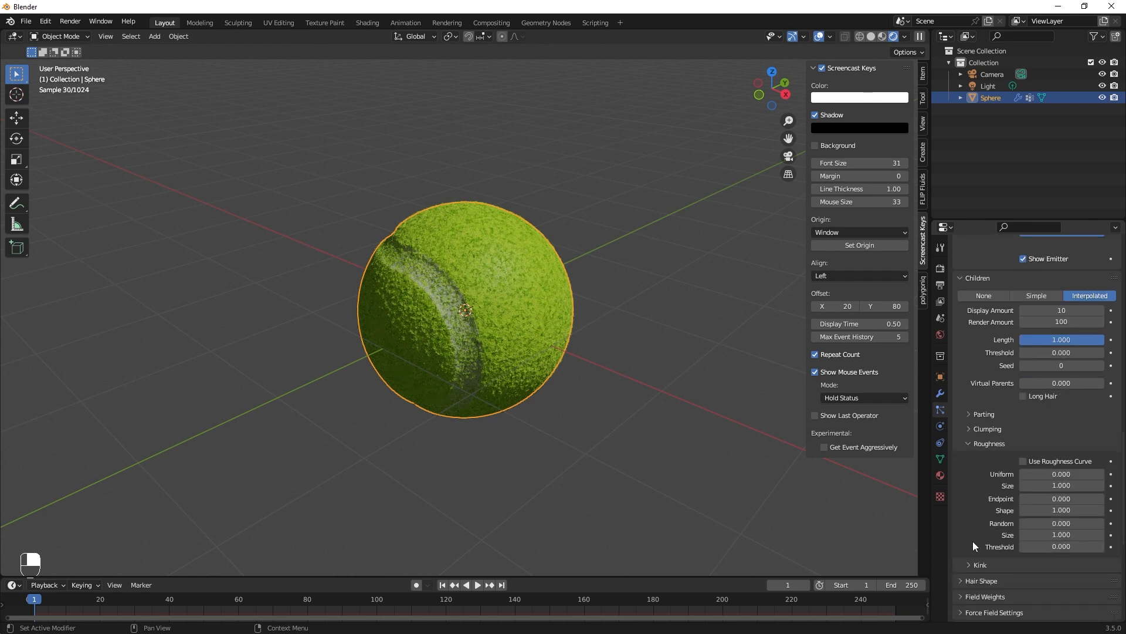
{"action": "left_click", "coordinate": [1050, 524]}
{"action": "type", "text": "0.0"}
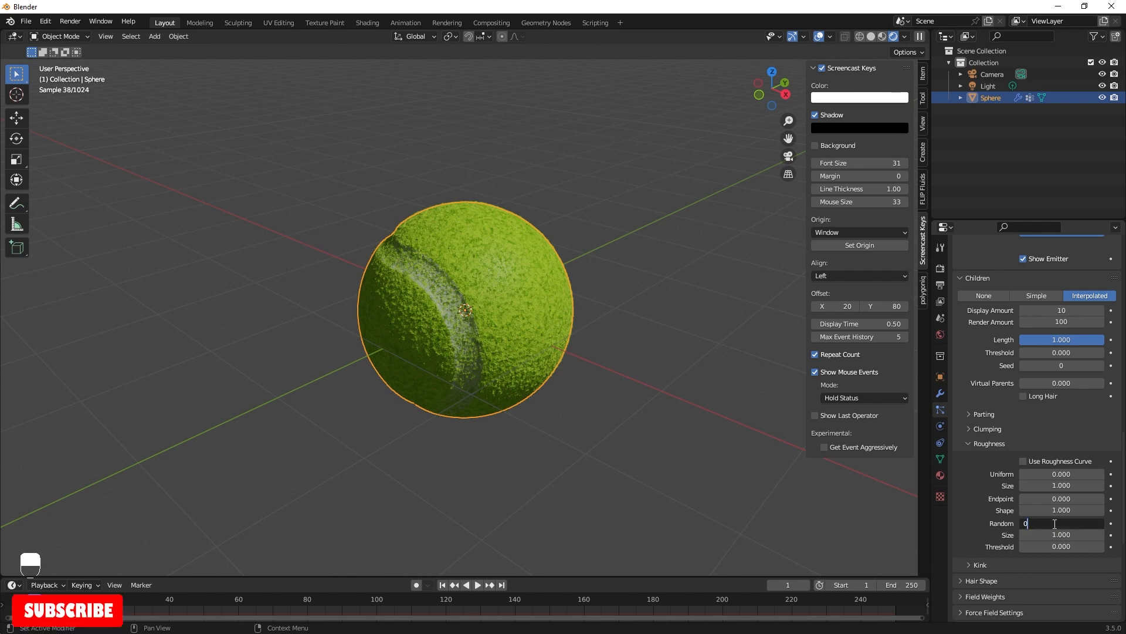
{"action": "type", "text": "05"}
{"action": "key", "text": "Return"}
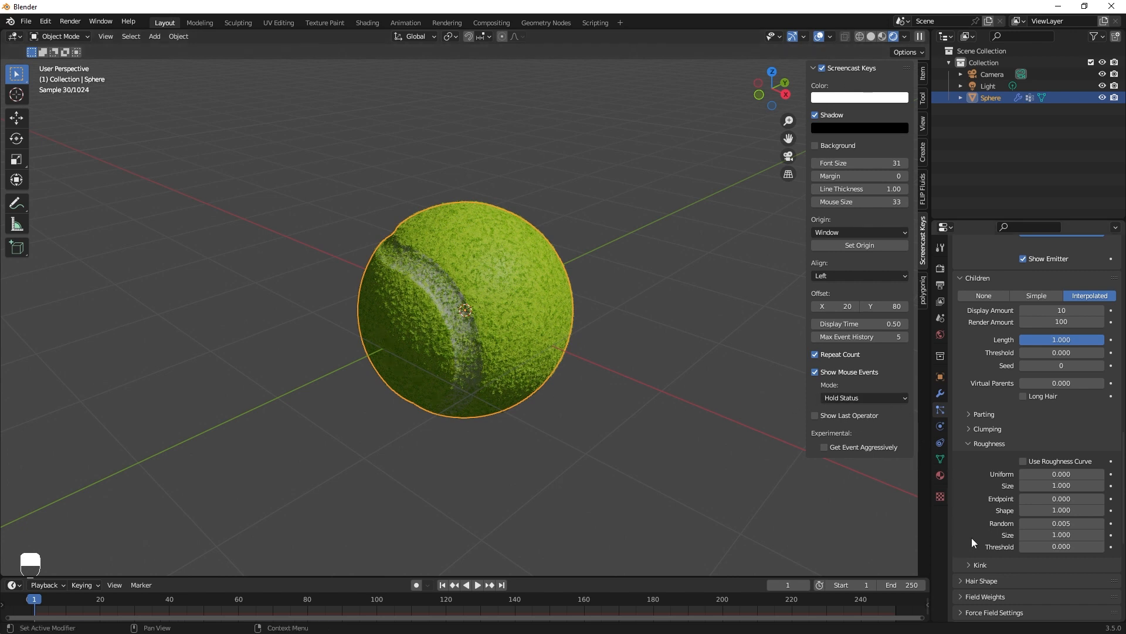
Assign the seam's vertex group "Group" to the hair density and invert its influence.
{"action": "scroll", "coordinate": [971, 537], "scroll_direction": "down", "scroll_amount": 7}
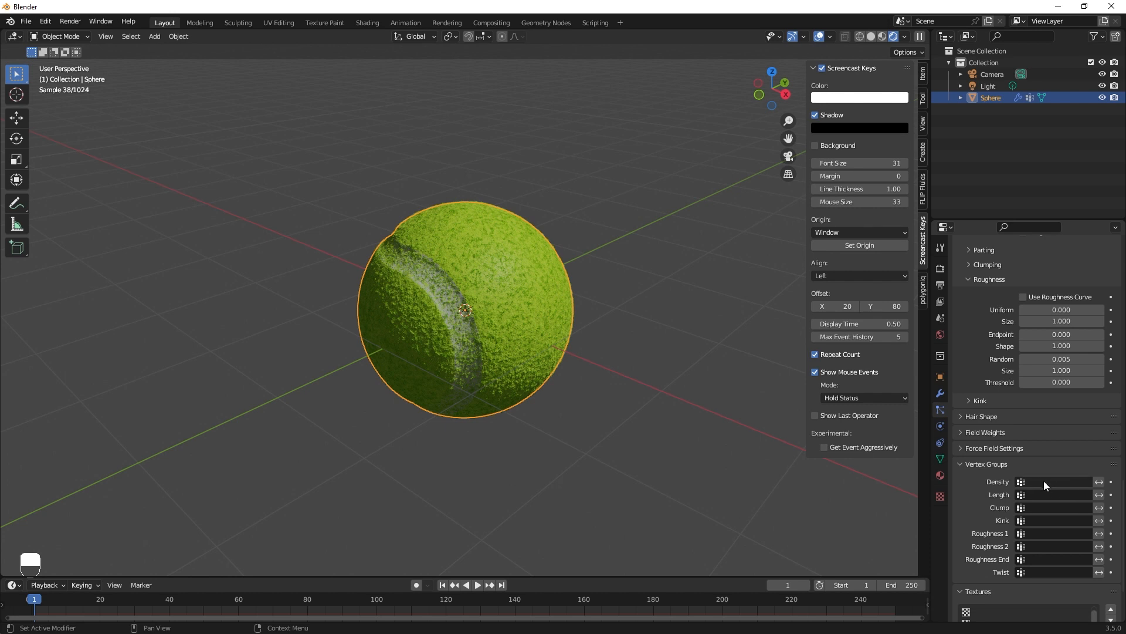
{"action": "left_click", "coordinate": [1044, 481]}
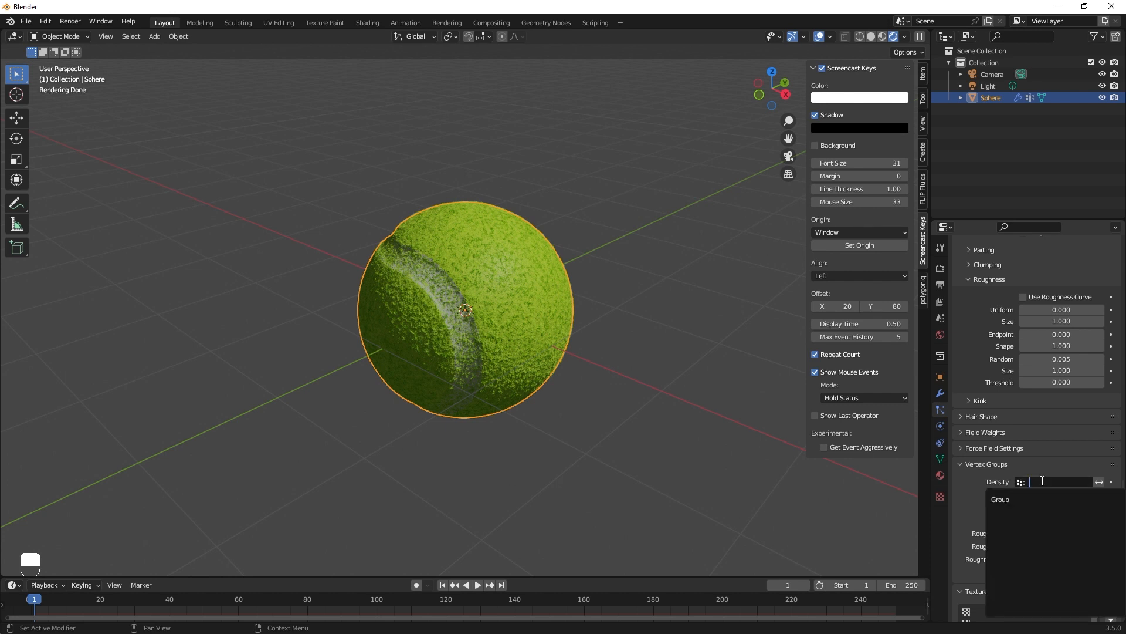
{"action": "left_click", "coordinate": [1002, 498]}
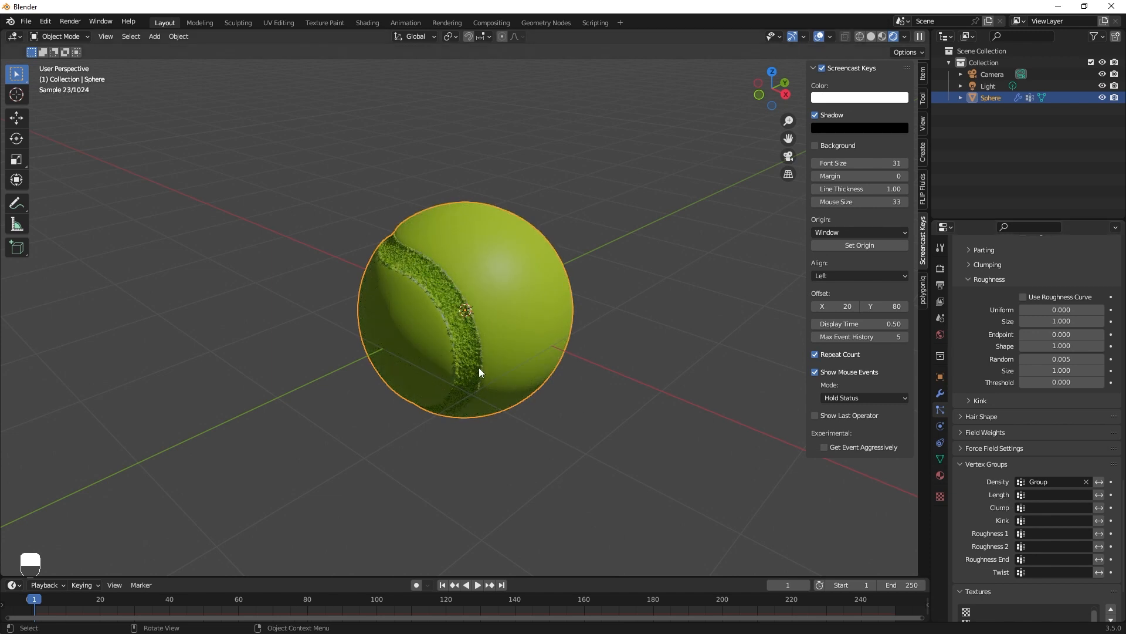
{"action": "left_click", "coordinate": [1100, 483]}
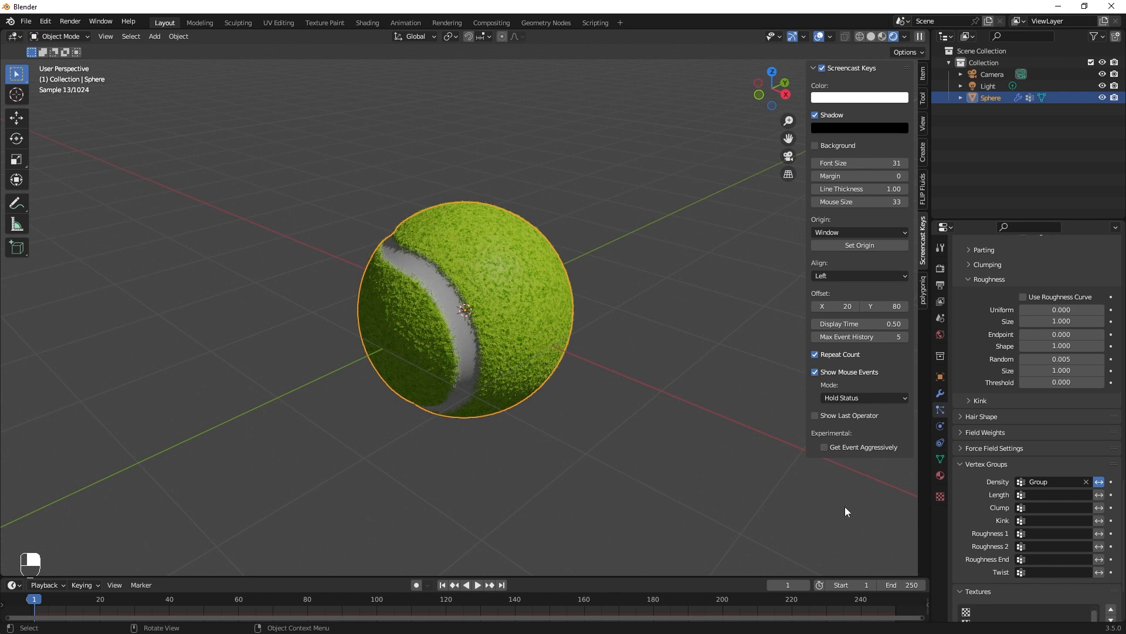
Try Material.011 as the hair's render material and switch back to Material.012.
{"action": "scroll", "coordinate": [980, 522], "scroll_direction": "up", "scroll_amount": 5}
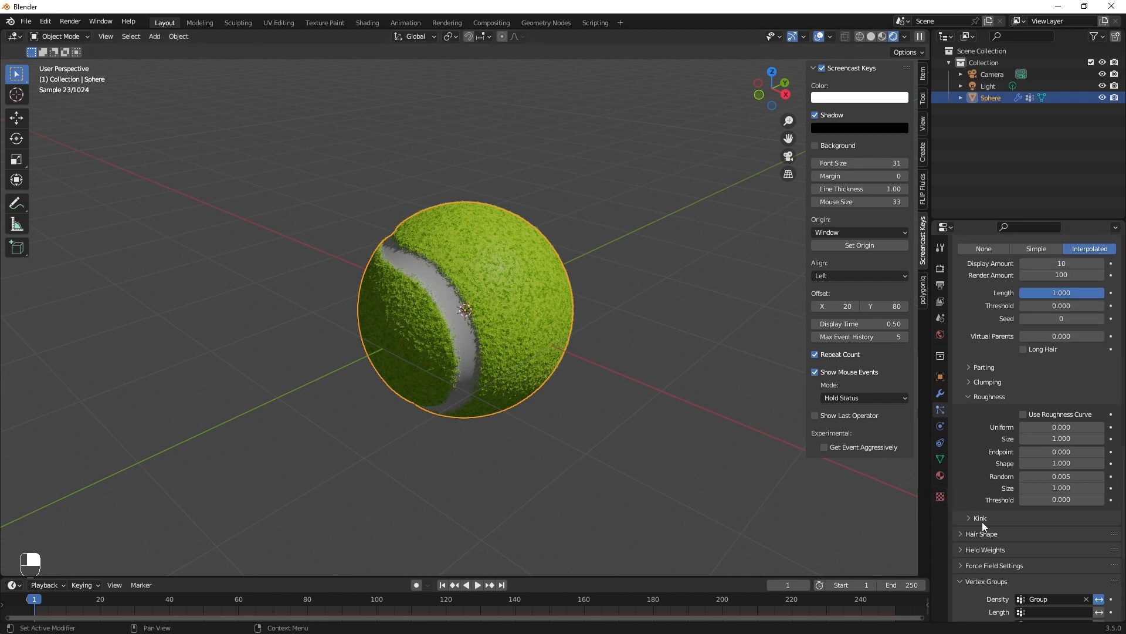
{"action": "scroll", "coordinate": [982, 523], "scroll_direction": "up", "scroll_amount": 7}
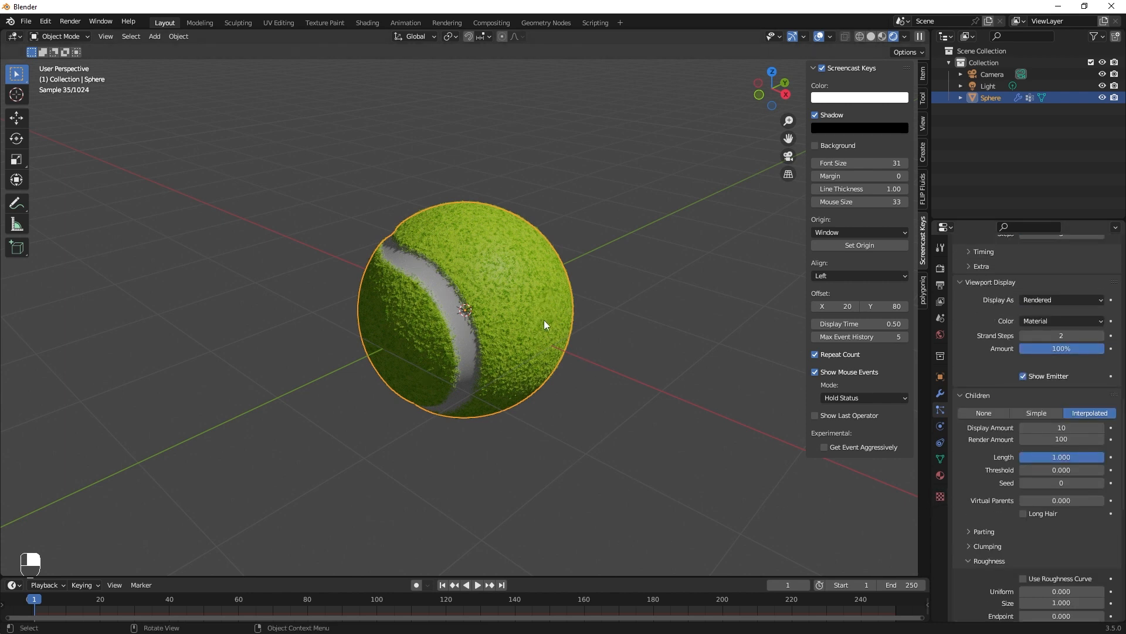
{"action": "scroll", "coordinate": [1019, 480], "scroll_direction": "up", "scroll_amount": 7}
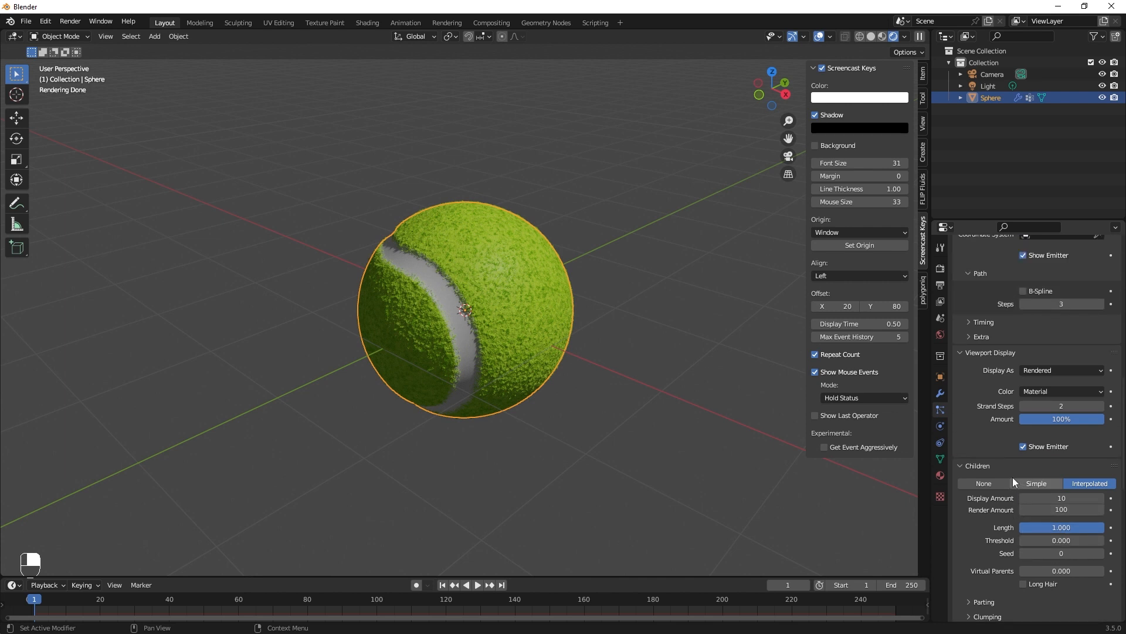
{"action": "scroll", "coordinate": [1012, 477], "scroll_direction": "up", "scroll_amount": 3}
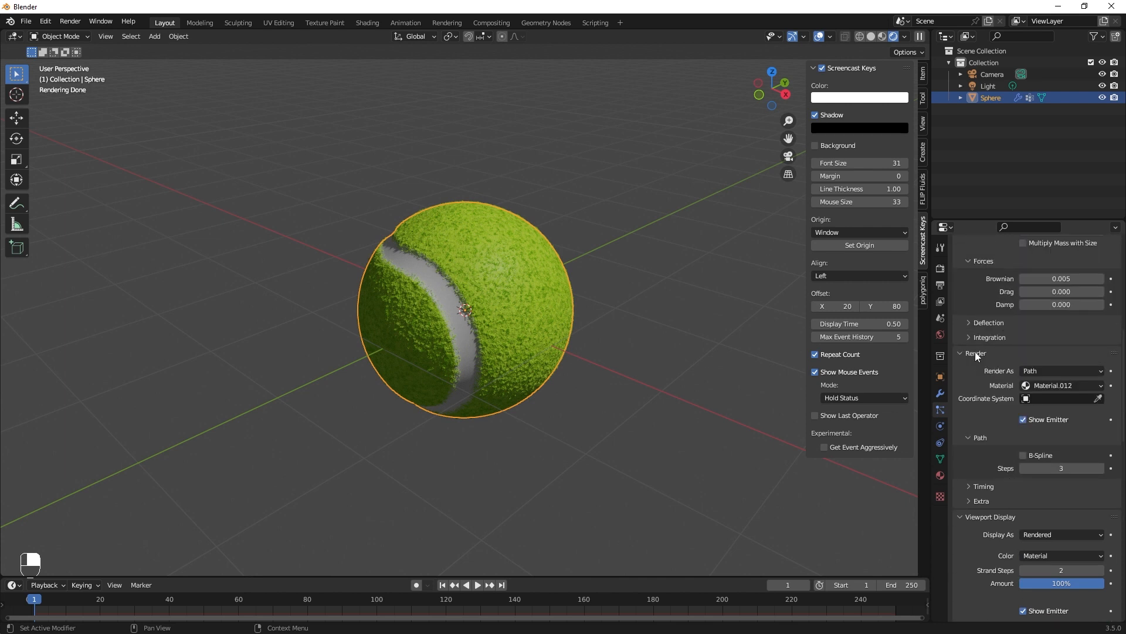
{"action": "left_click", "coordinate": [1072, 386]}
{"action": "left_click", "coordinate": [1071, 388]}
{"action": "left_click", "coordinate": [1065, 409]}
{"action": "left_click", "coordinate": [1058, 385]}
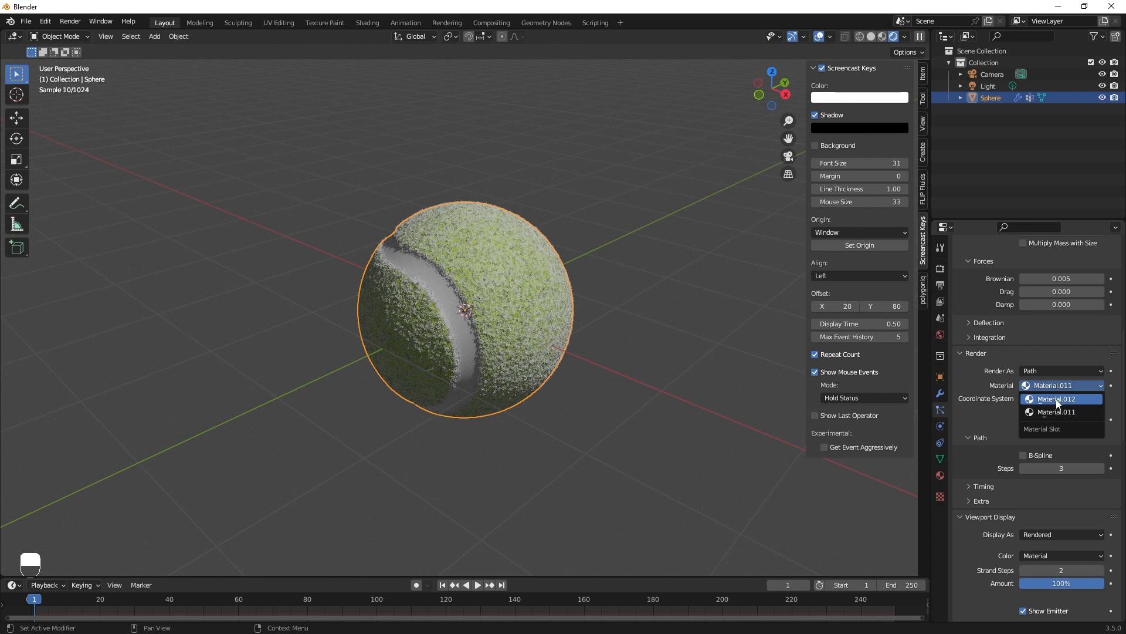
{"action": "left_click", "coordinate": [1056, 399]}
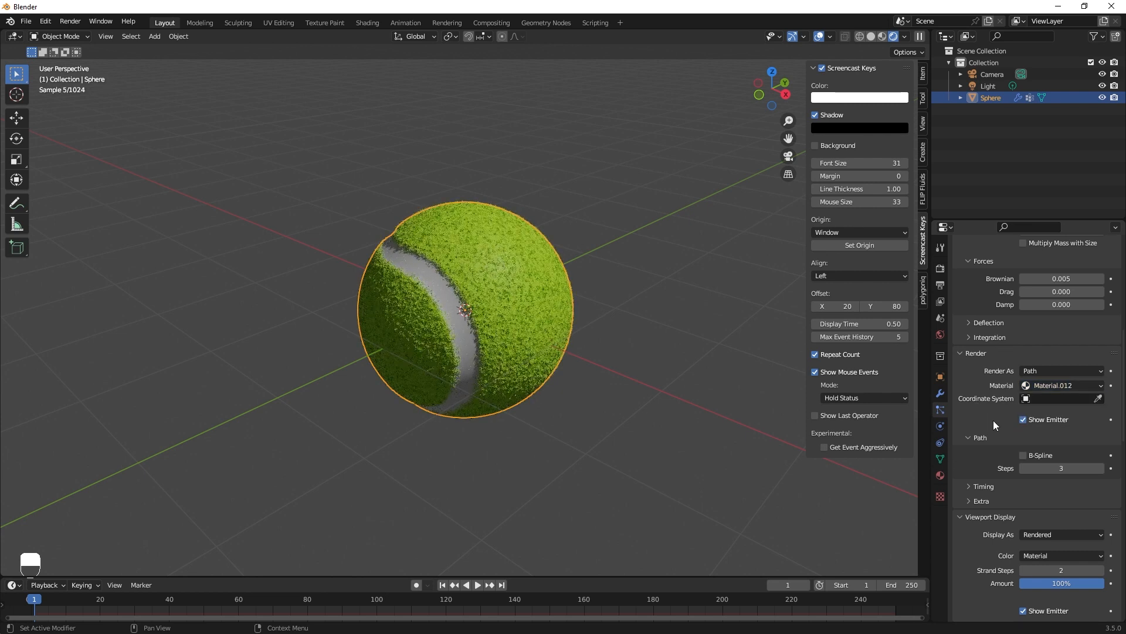
Set the hair emission number to 40000.
{"action": "scroll", "coordinate": [995, 424], "scroll_direction": "up", "scroll_amount": 7}
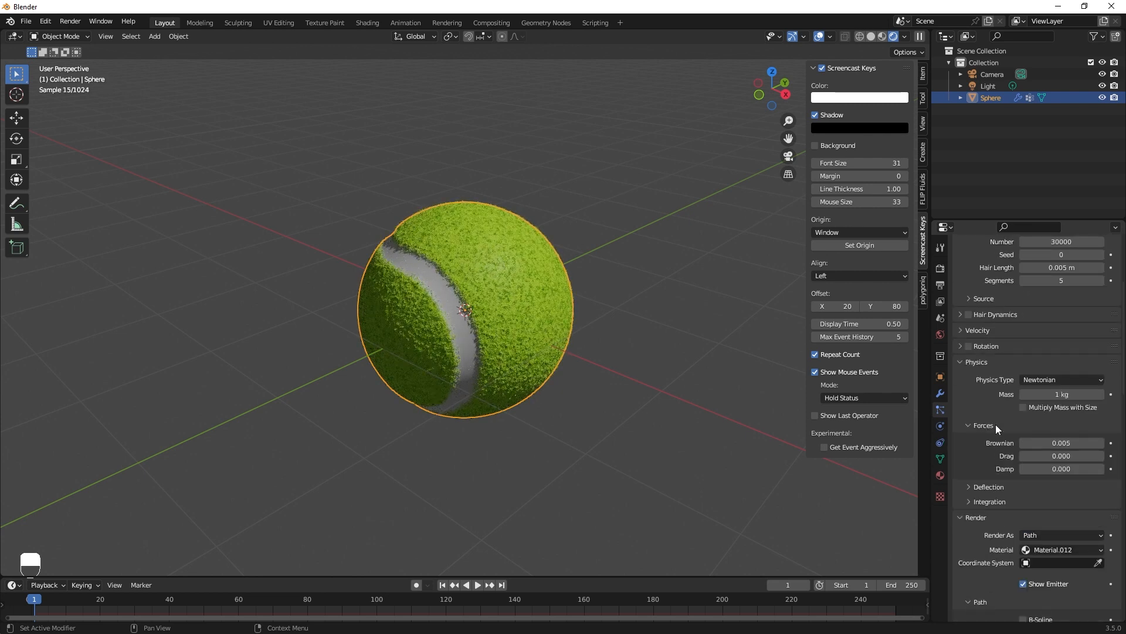
{"action": "scroll", "coordinate": [995, 424], "scroll_direction": "up", "scroll_amount": 5}
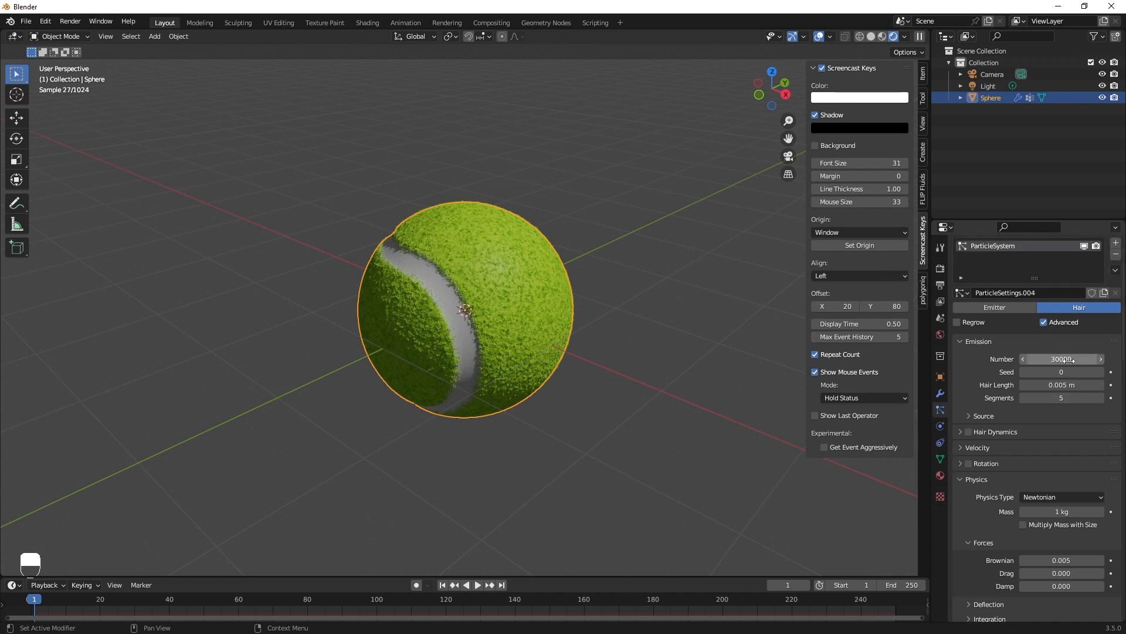
{"action": "left_click", "coordinate": [1064, 359]}
{"action": "type", "text": "40000"}
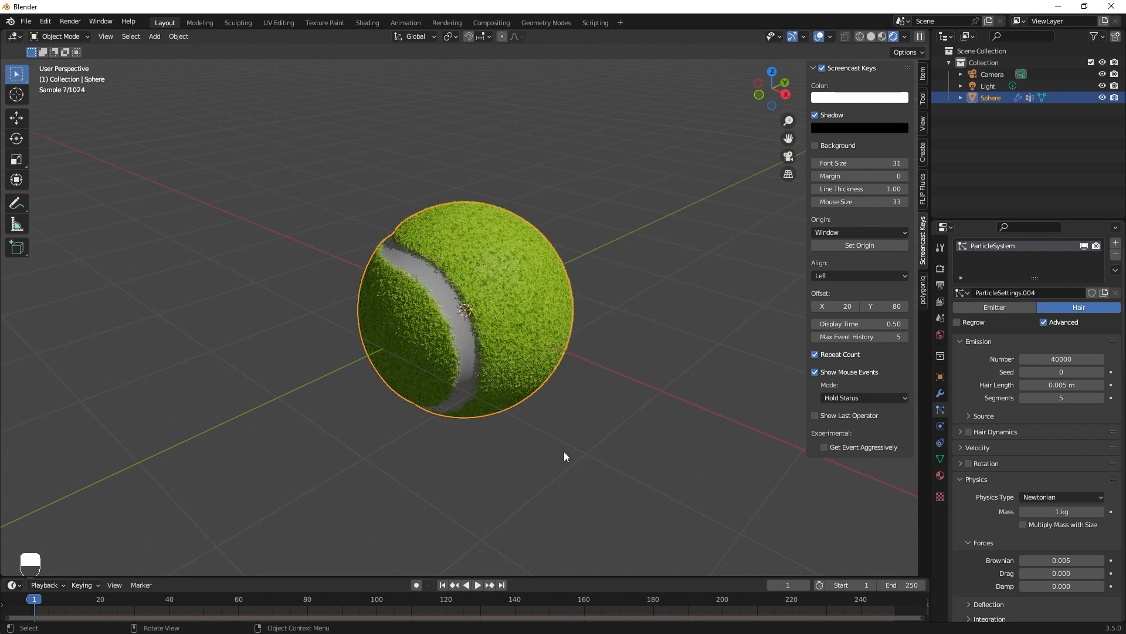
Use the Transform tool to raise the ball along the Z axis until it sits roughly on the ground grid.
{"action": "scroll", "coordinate": [564, 452], "scroll_direction": "down", "scroll_amount": 2}
{"action": "middle_click_drag", "start_coordinate": [522, 408], "coordinate": [484, 305]}
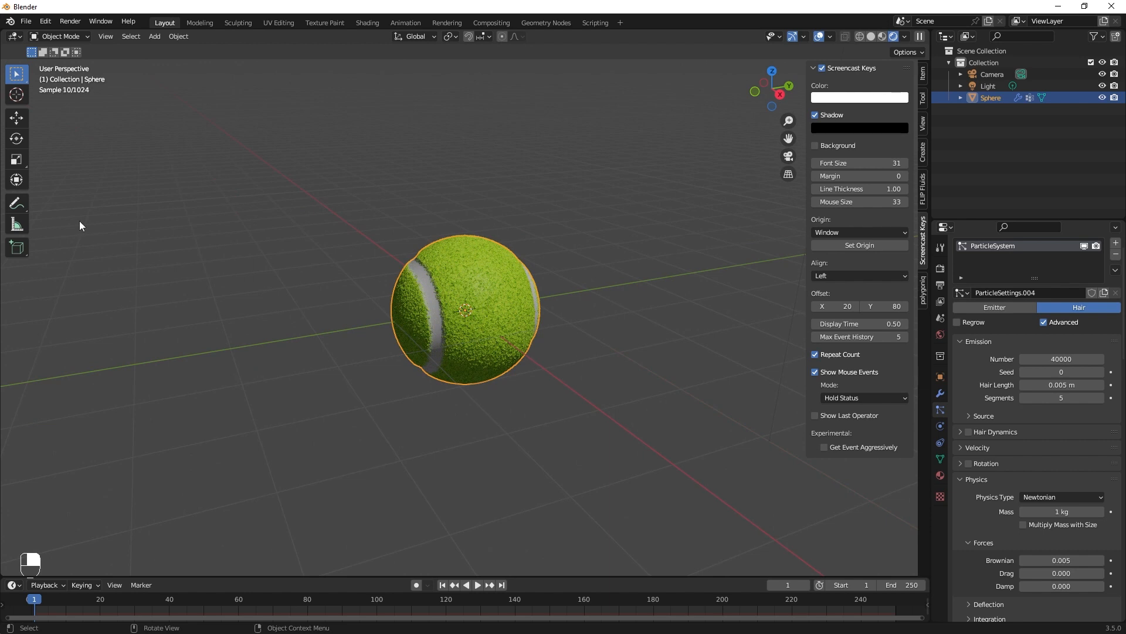
{"action": "left_click", "coordinate": [17, 180]}
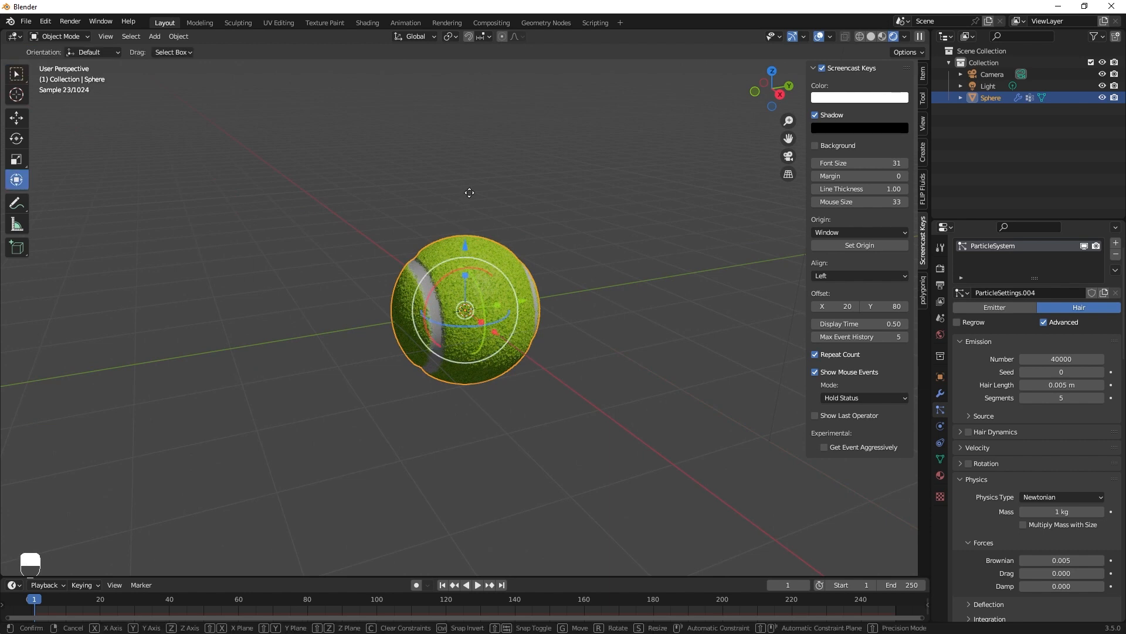
{"action": "left_click_drag", "start_coordinate": [466, 244], "coordinate": [573, 354]}
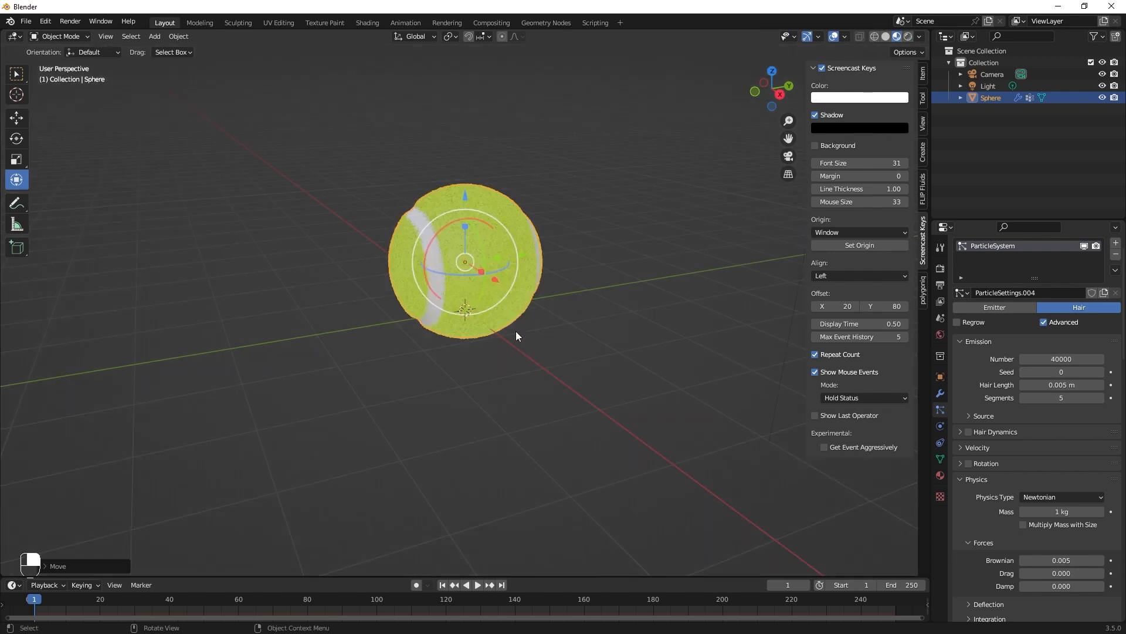
Add a mesh plane under the ball and scale it up into a ground surface several times the ball's width.
{"action": "key", "text": "shift+a"}
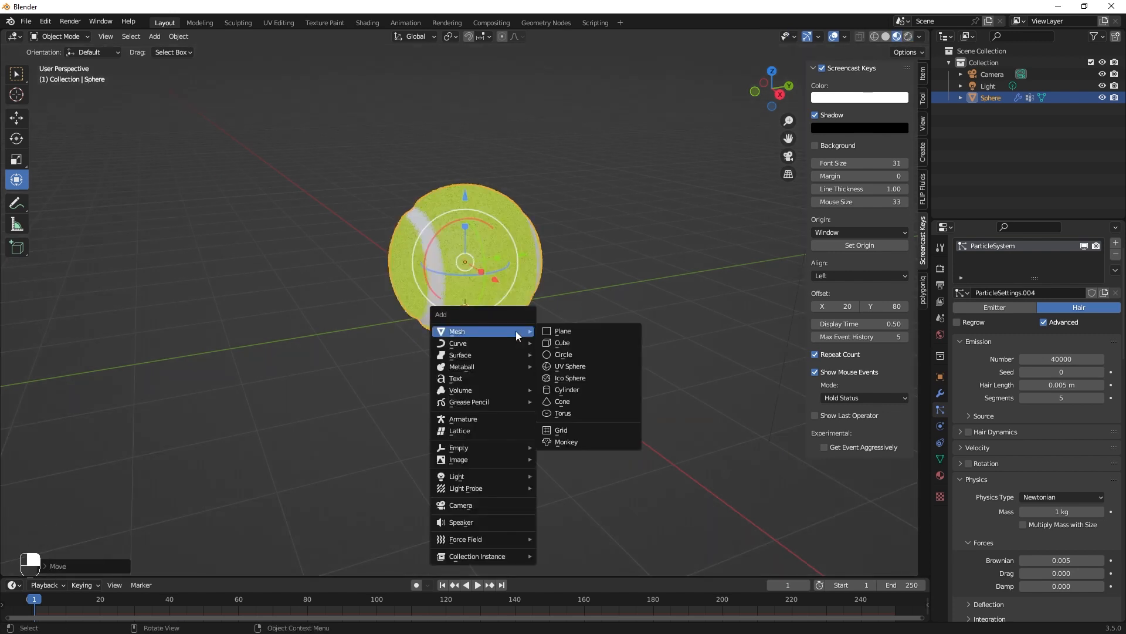
{"action": "left_click", "coordinate": [600, 333]}
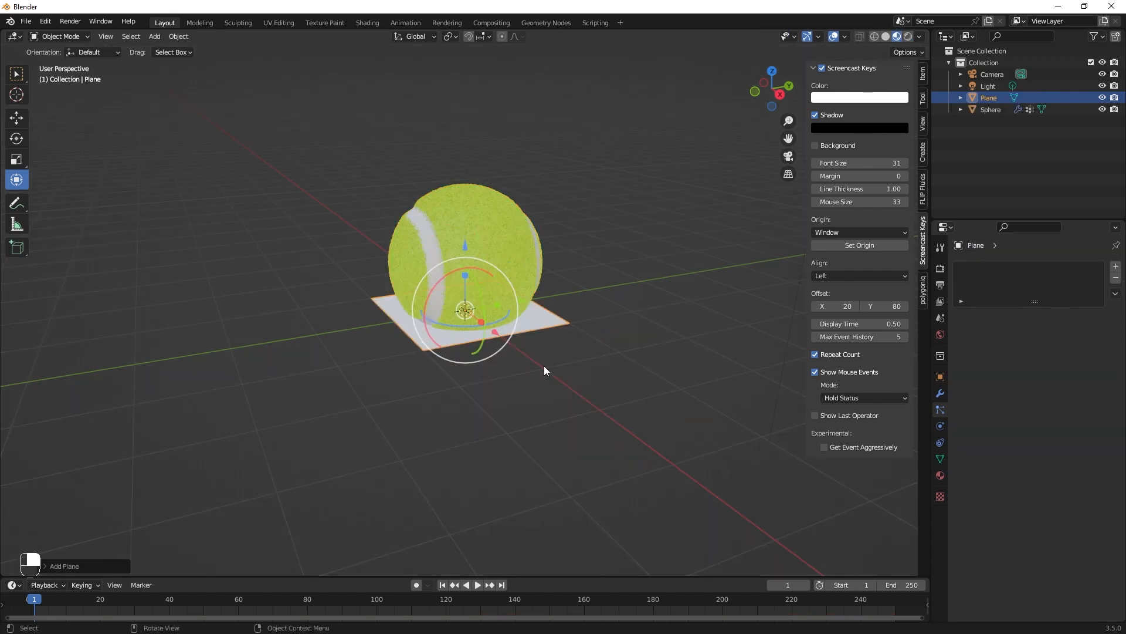
{"action": "key", "text": "s"}
{"action": "left_click", "coordinate": [648, 451]}
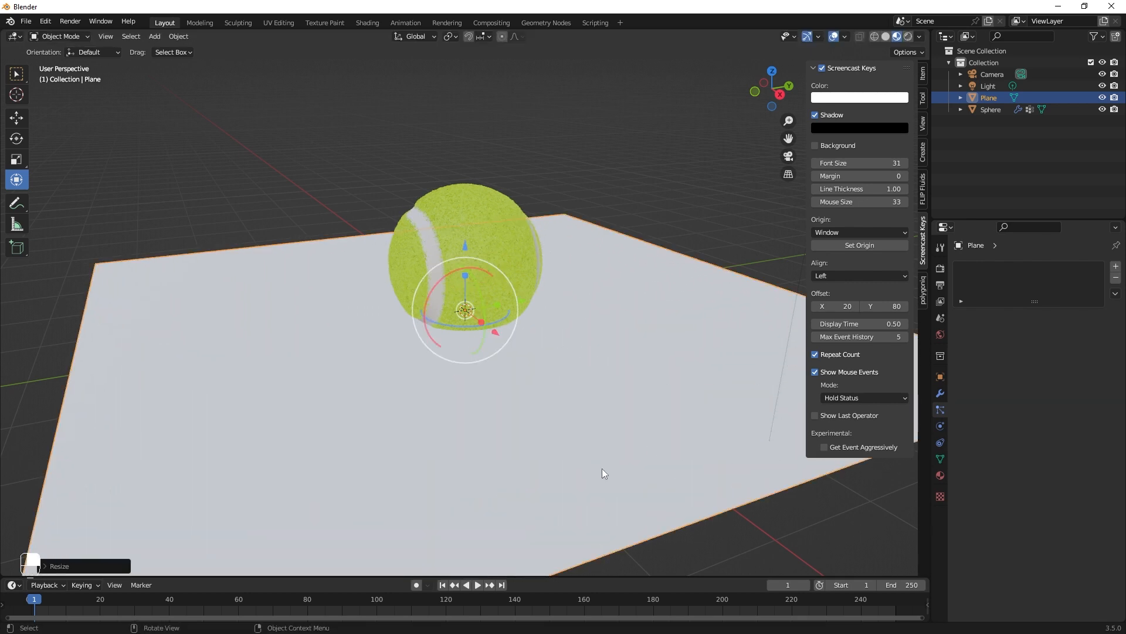
{"action": "scroll", "coordinate": [612, 477], "scroll_direction": "down", "scroll_amount": 4}
{"action": "scroll", "coordinate": [603, 459], "scroll_direction": "up", "scroll_amount": 2}
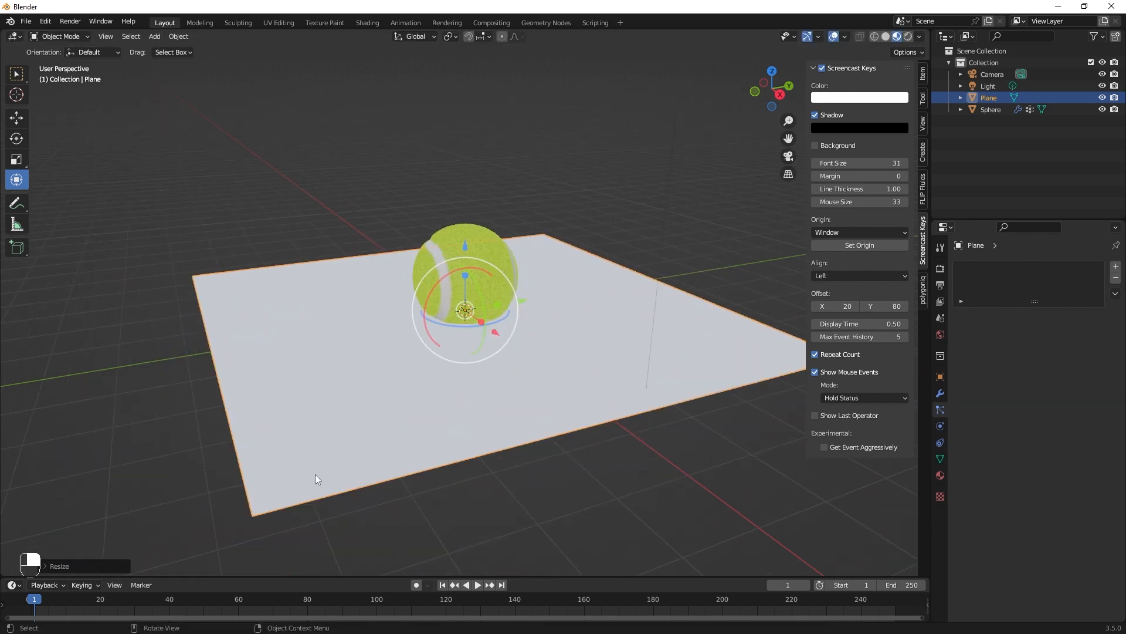
Subdivide the ground plane's mesh with 40 cuts and return to Object Mode.
{"action": "right_click", "coordinate": [291, 445]}
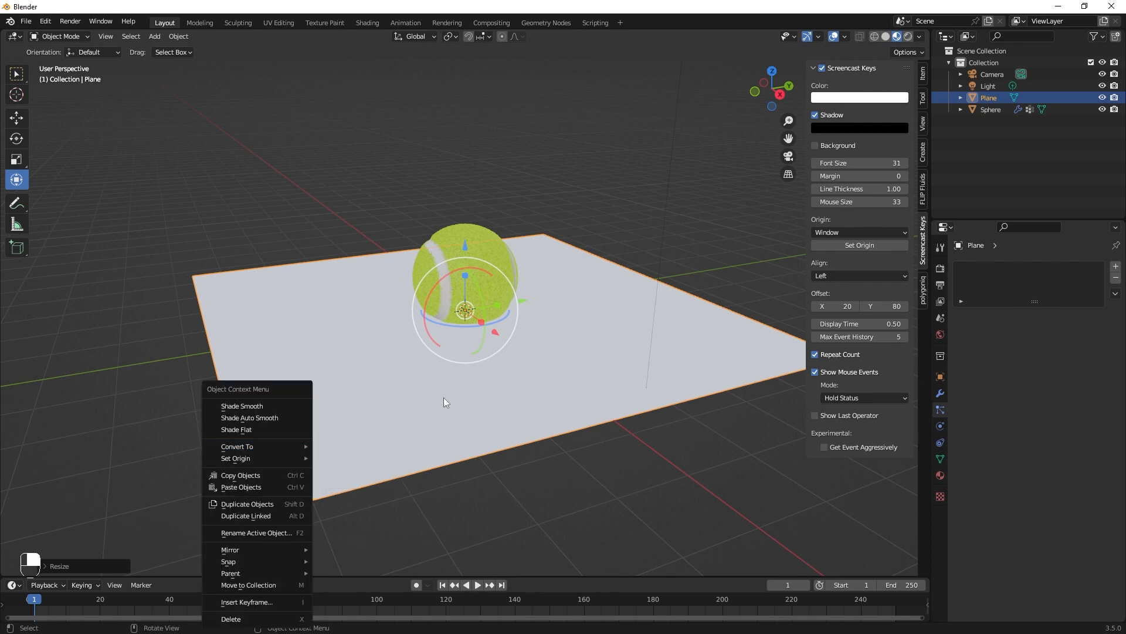
{"action": "key", "text": "Tab"}
{"action": "right_click", "coordinate": [399, 399]}
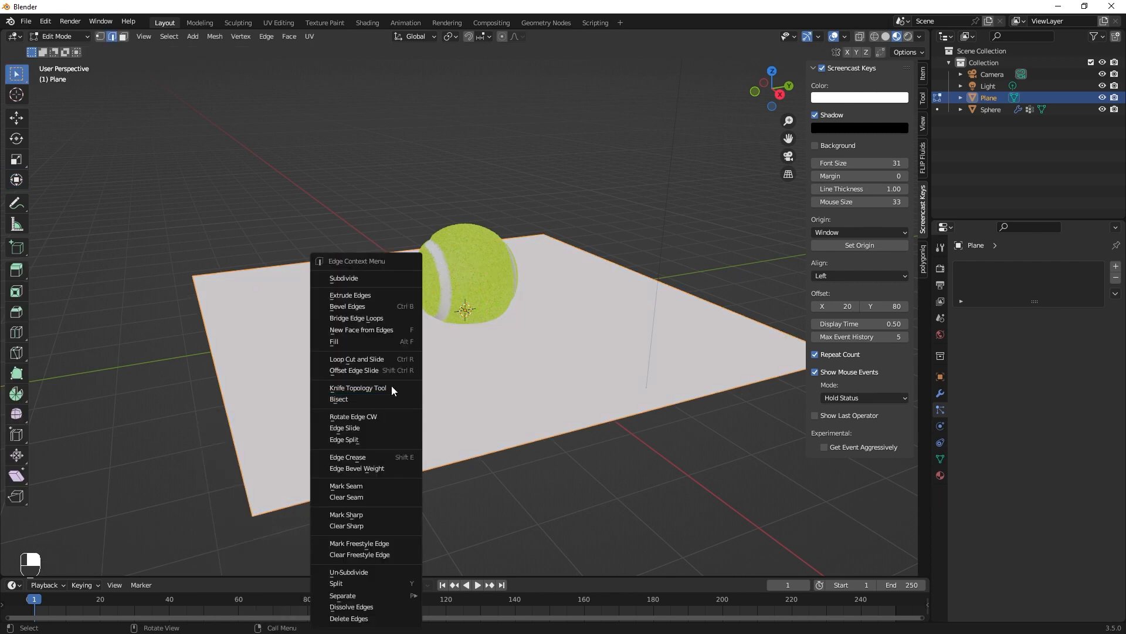
{"action": "left_click", "coordinate": [352, 278]}
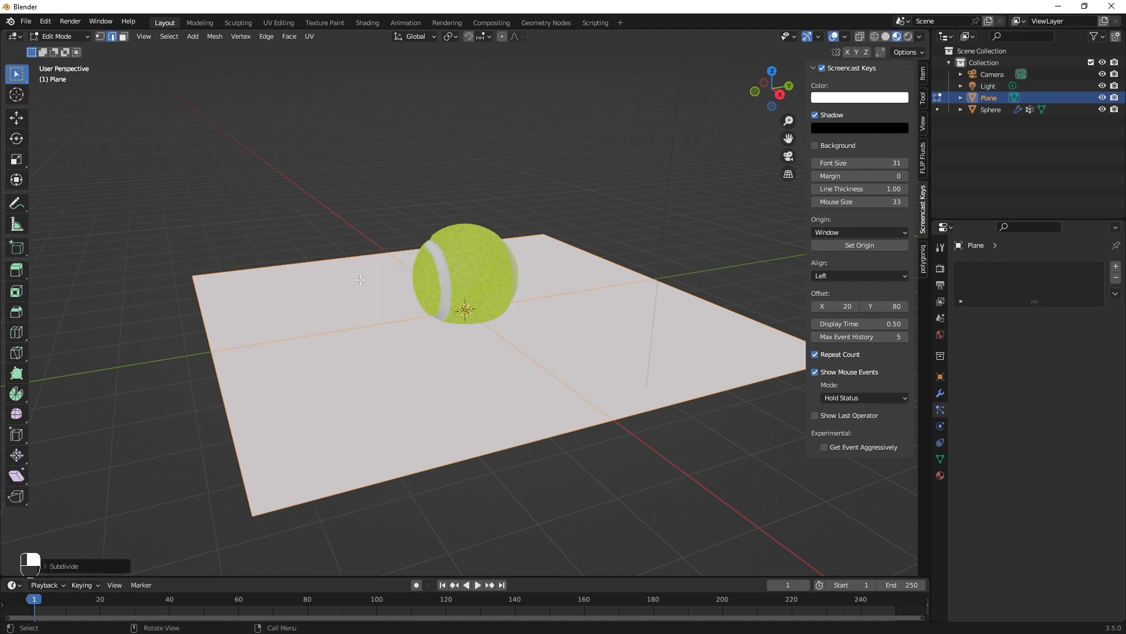
{"action": "left_click", "coordinate": [42, 566]}
{"action": "left_click", "coordinate": [151, 486]}
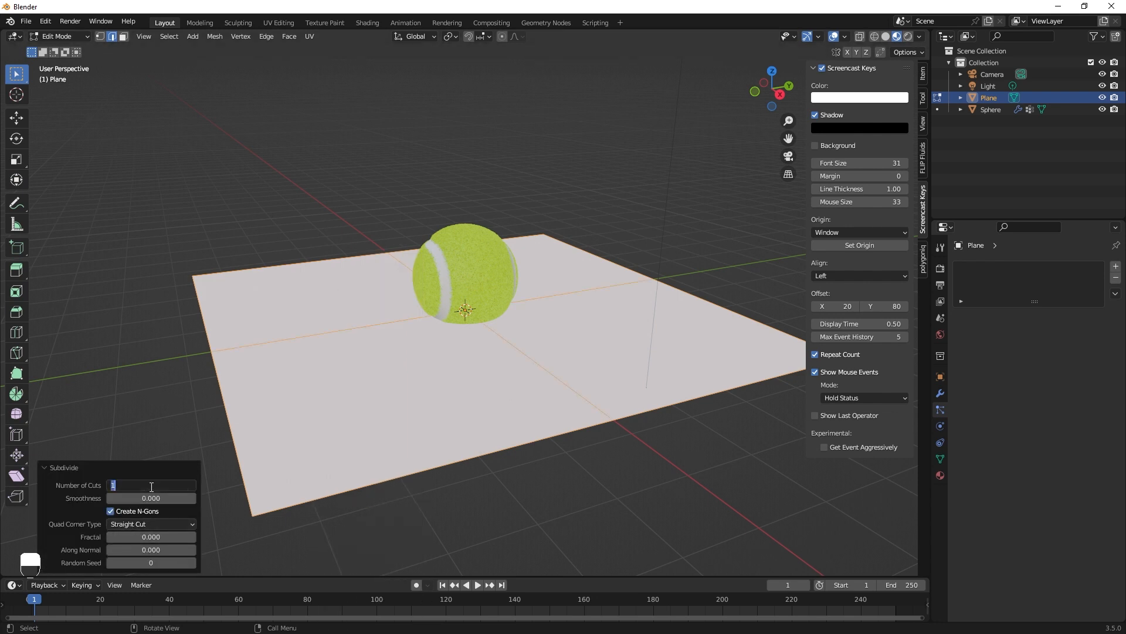
{"action": "type", "text": "40"}
{"action": "key", "text": "Return"}
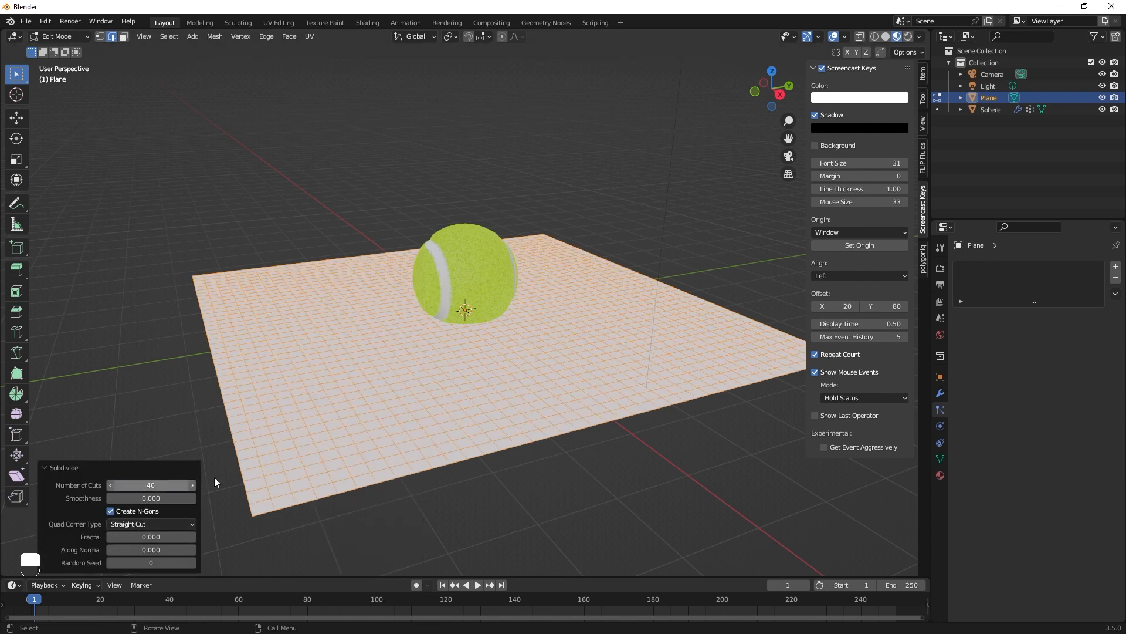
{"action": "key", "text": "Tab"}
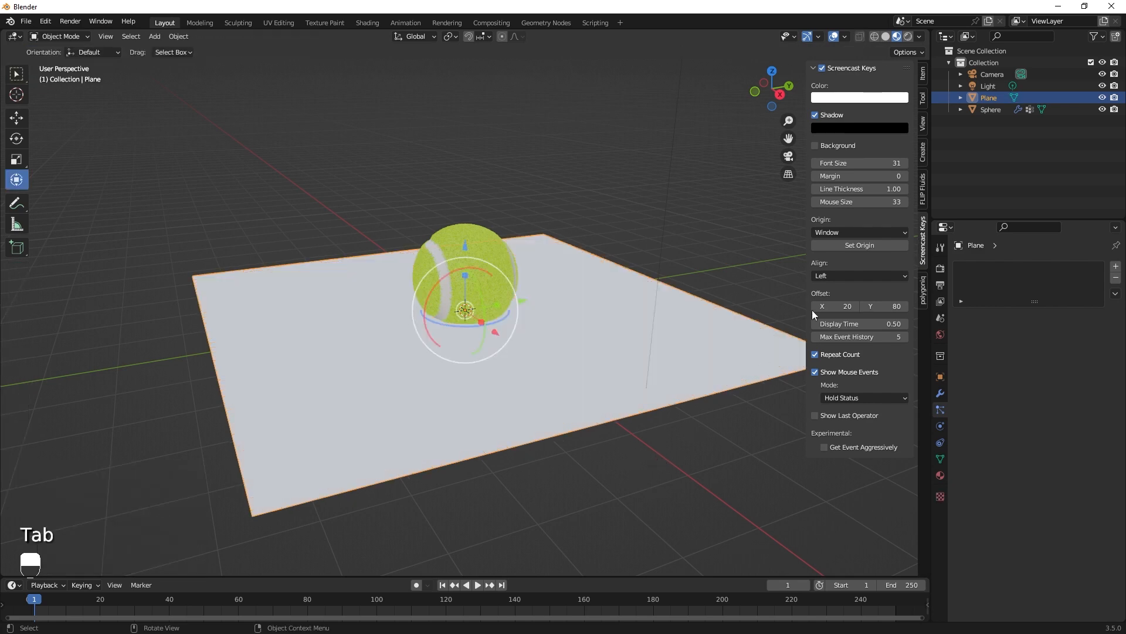
Scatter the botaniq Grass asset Basic (A) over the ground plane, with preserved density and the instance collection linked to the scene.
{"action": "left_click", "coordinate": [924, 296]}
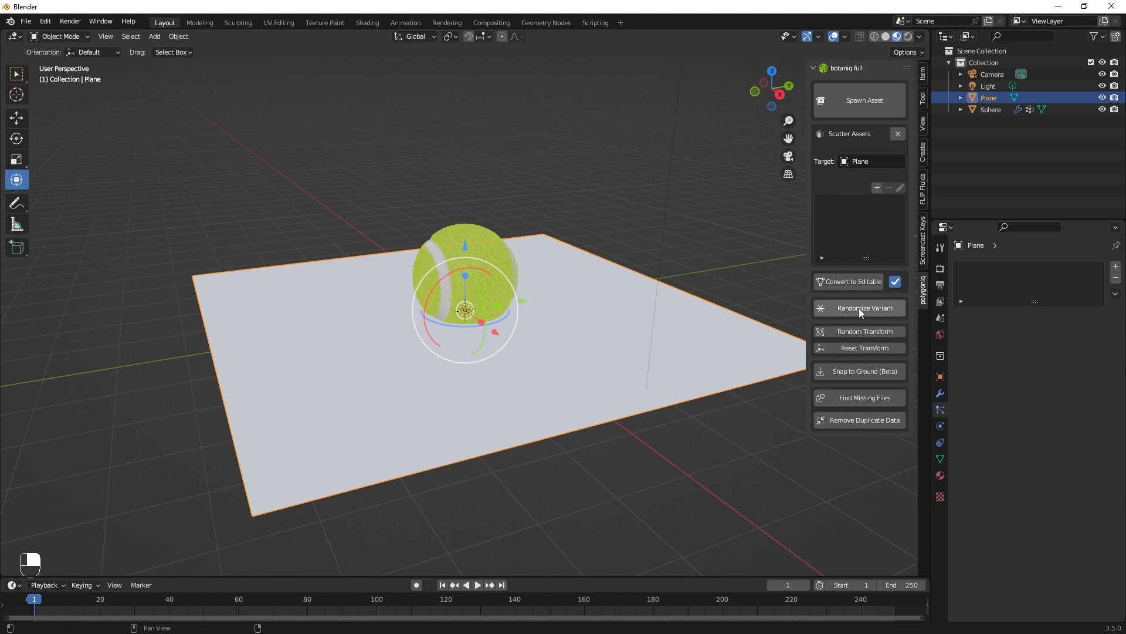
{"action": "key", "text": "Tab"}
{"action": "key", "text": "Tab"}
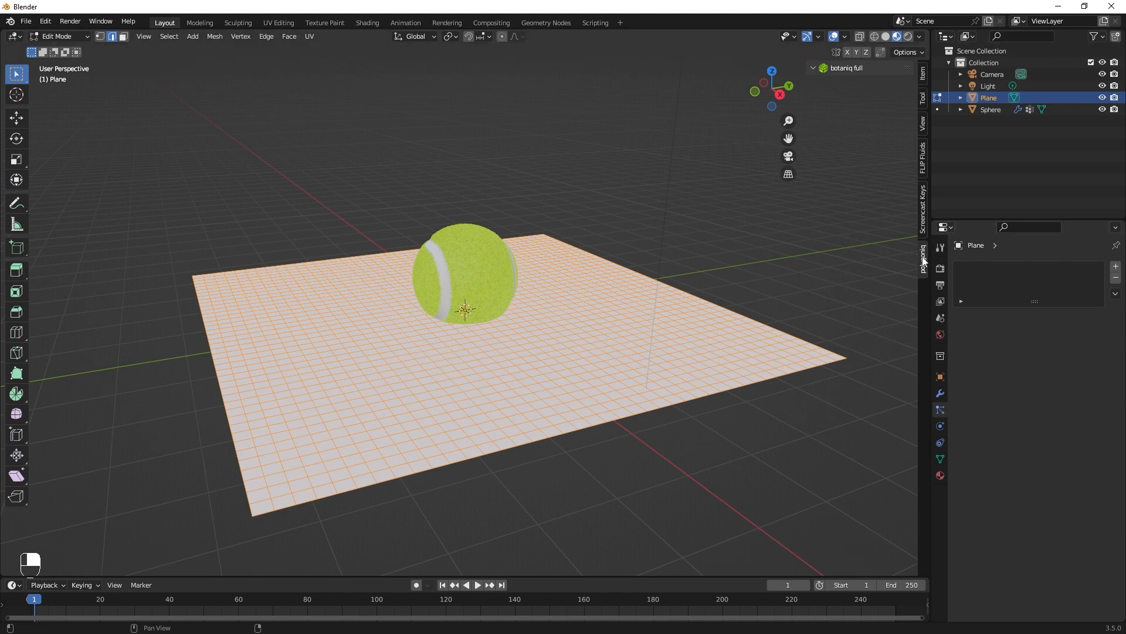
{"action": "left_click", "coordinate": [813, 68]}
{"action": "key", "text": "Tab"}
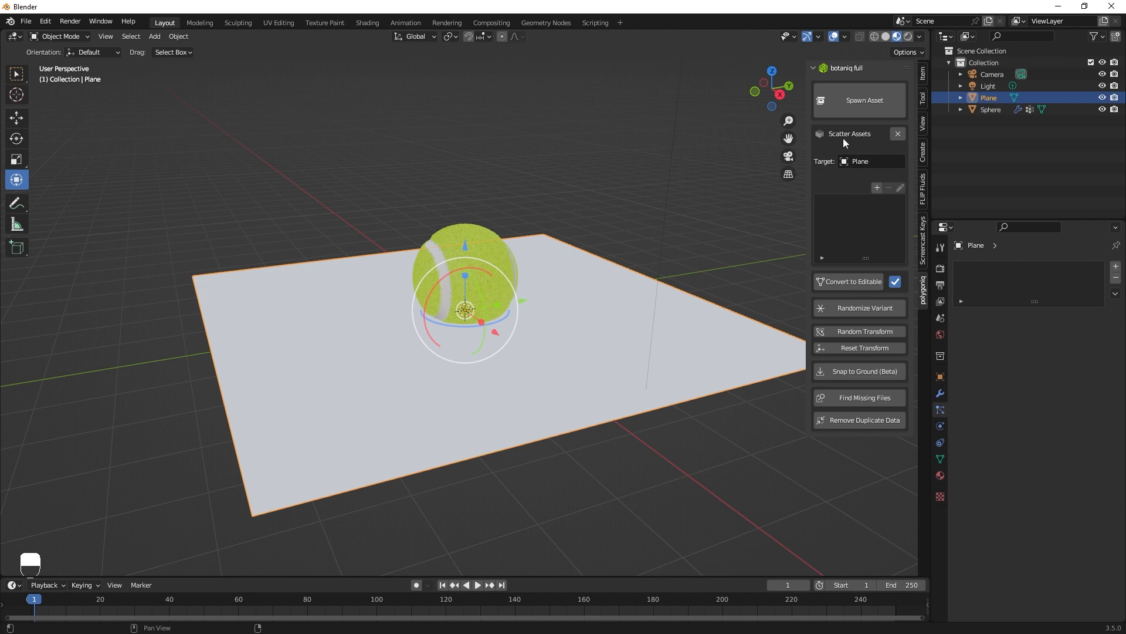
{"action": "left_click", "coordinate": [877, 188]}
{"action": "left_click", "coordinate": [886, 310]}
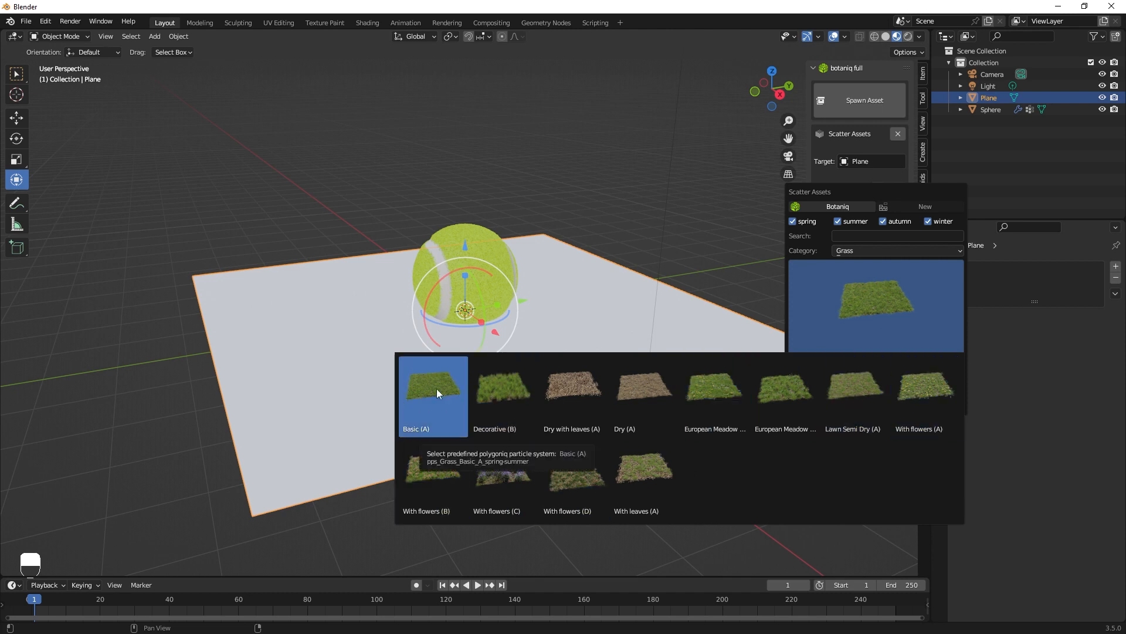
{"action": "left_click", "coordinate": [886, 249]}
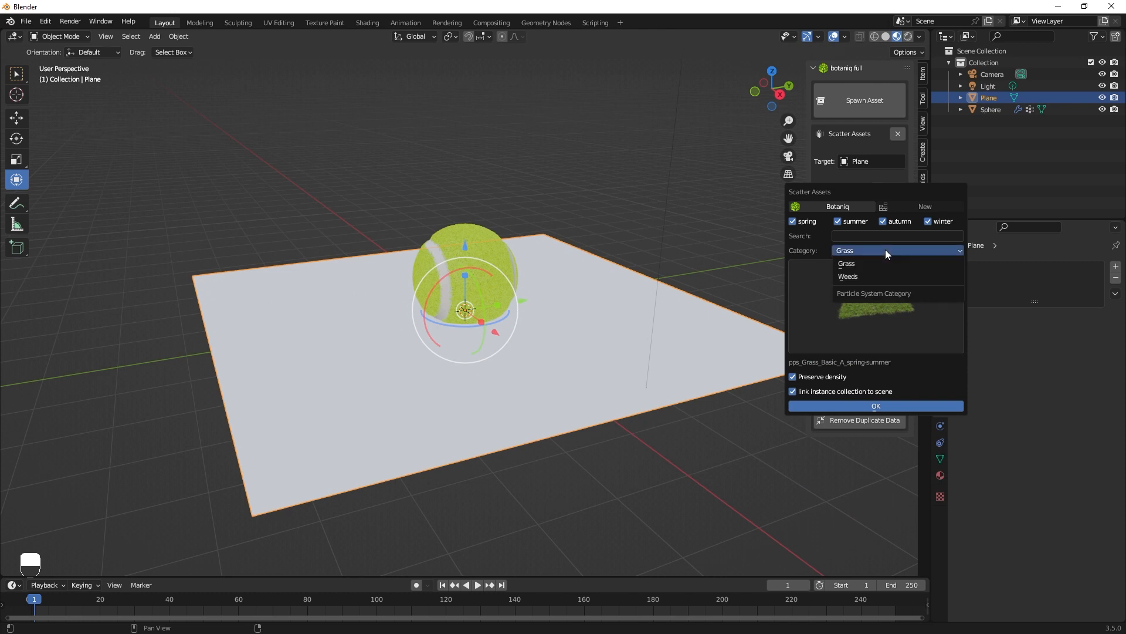
{"action": "left_click", "coordinate": [856, 268]}
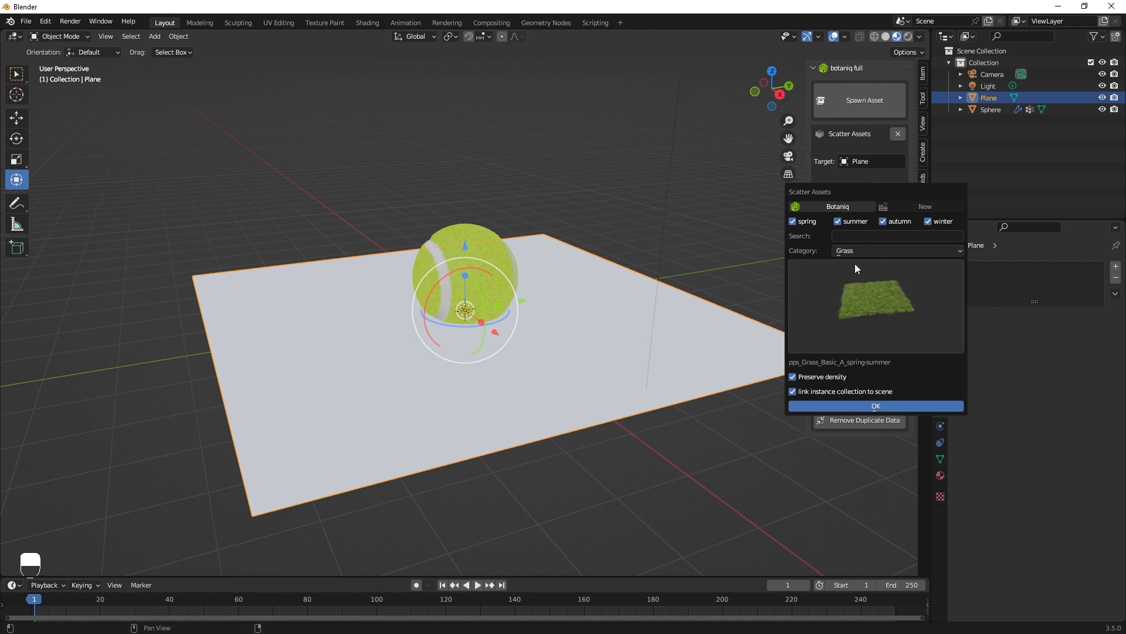
{"action": "left_click", "coordinate": [868, 294]}
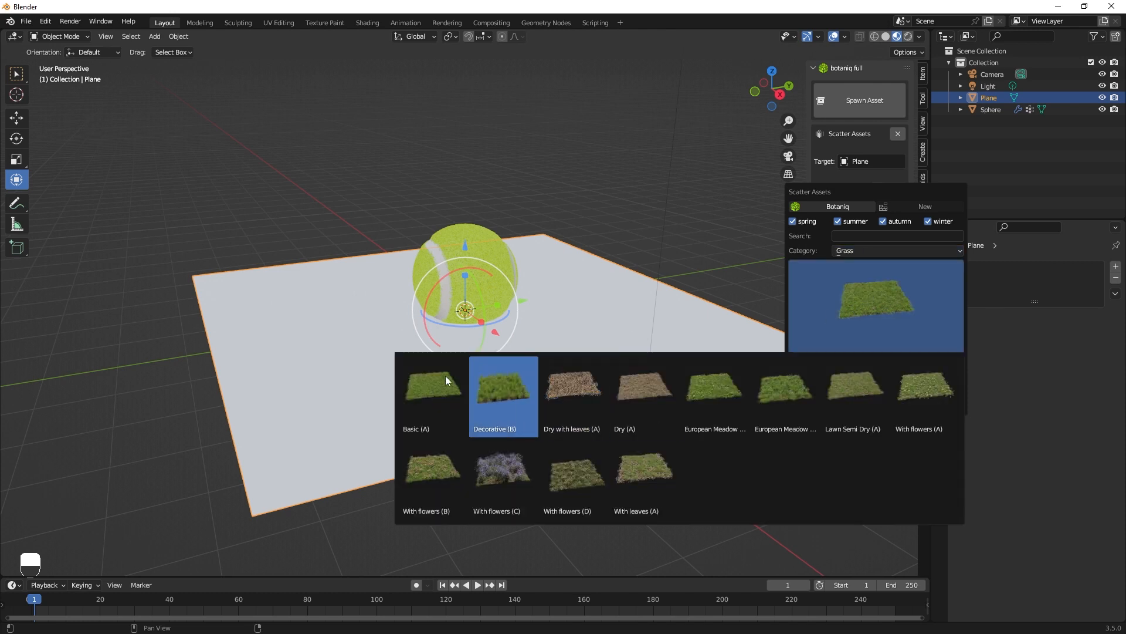
{"action": "left_click", "coordinate": [428, 378]}
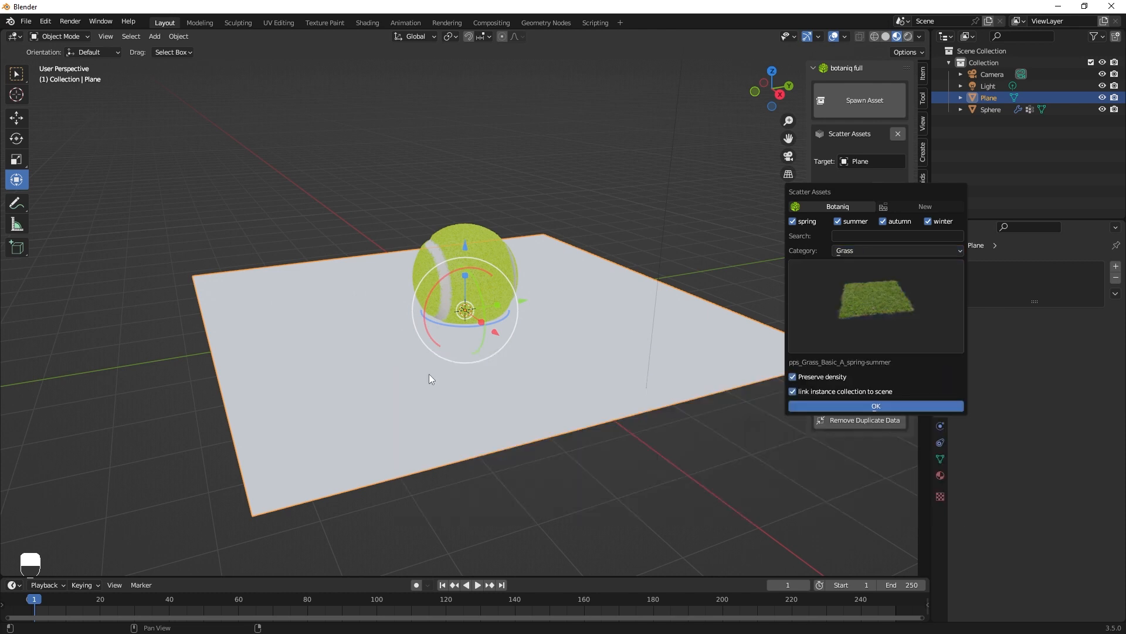
{"action": "left_click", "coordinate": [892, 406]}
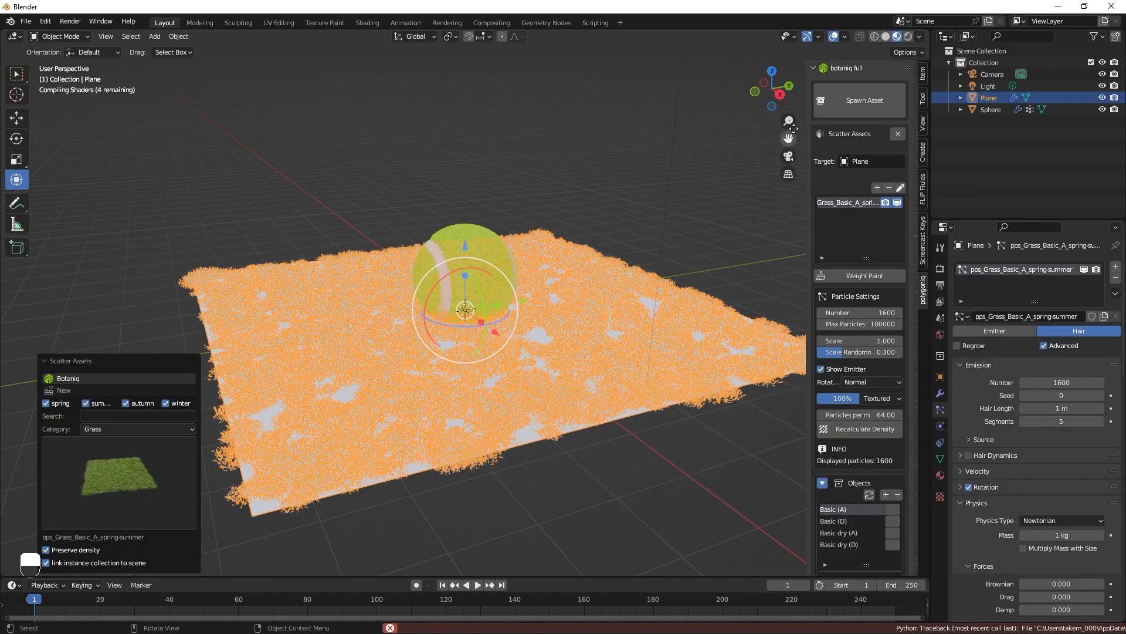
Switch the viewport to rendered shading, raise the ball about 0.116 m along Z on the grass and deselect it.
{"action": "left_click", "coordinate": [908, 36]}
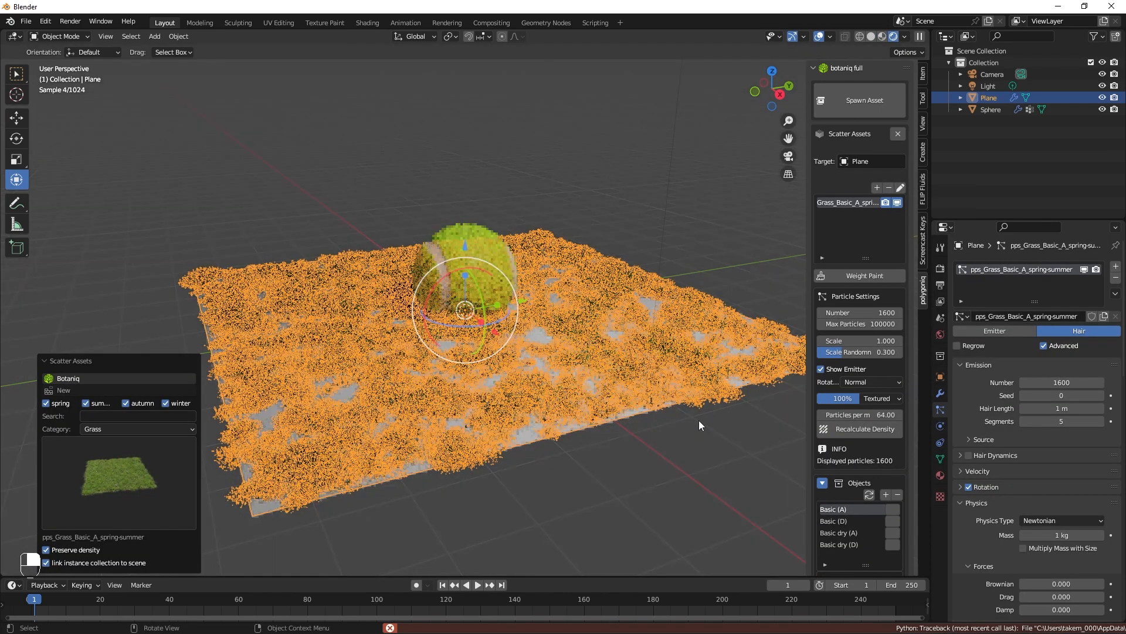
{"action": "left_click", "coordinate": [476, 241]}
{"action": "mouse_move", "coordinate": [464, 216]}
{"action": "left_mouse_down"}
{"action": "mouse_move", "coordinate": [463, 199]}
{"action": "mouse_move", "coordinate": [456, 205]}
{"action": "left_mouse_up"}
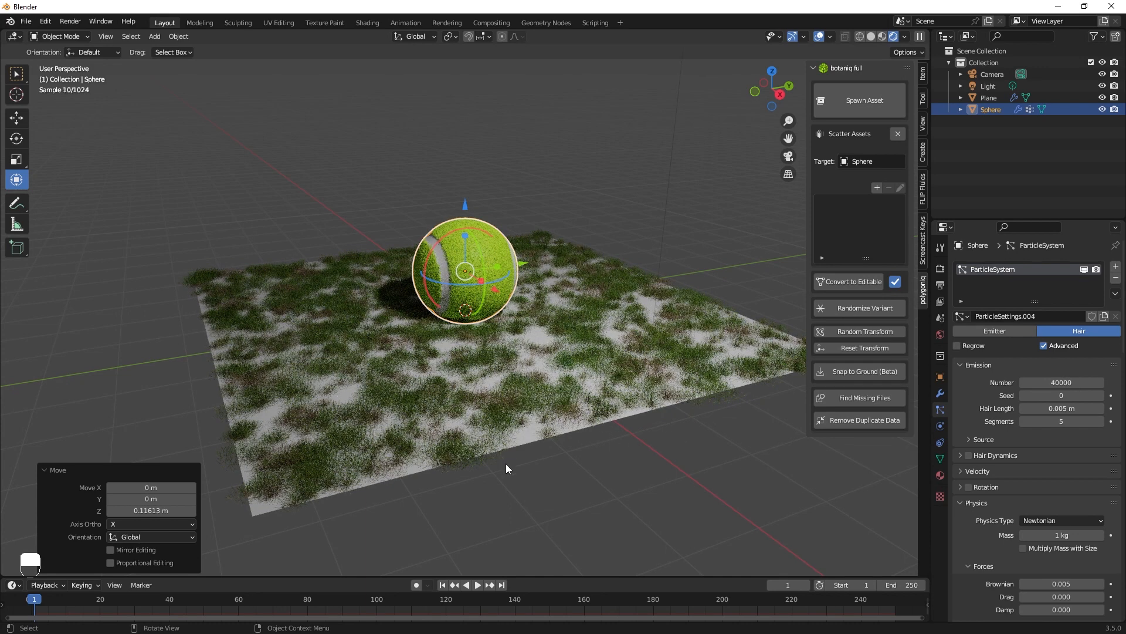
{"action": "middle_click_drag", "start_coordinate": [445, 431], "coordinate": [526, 443]}
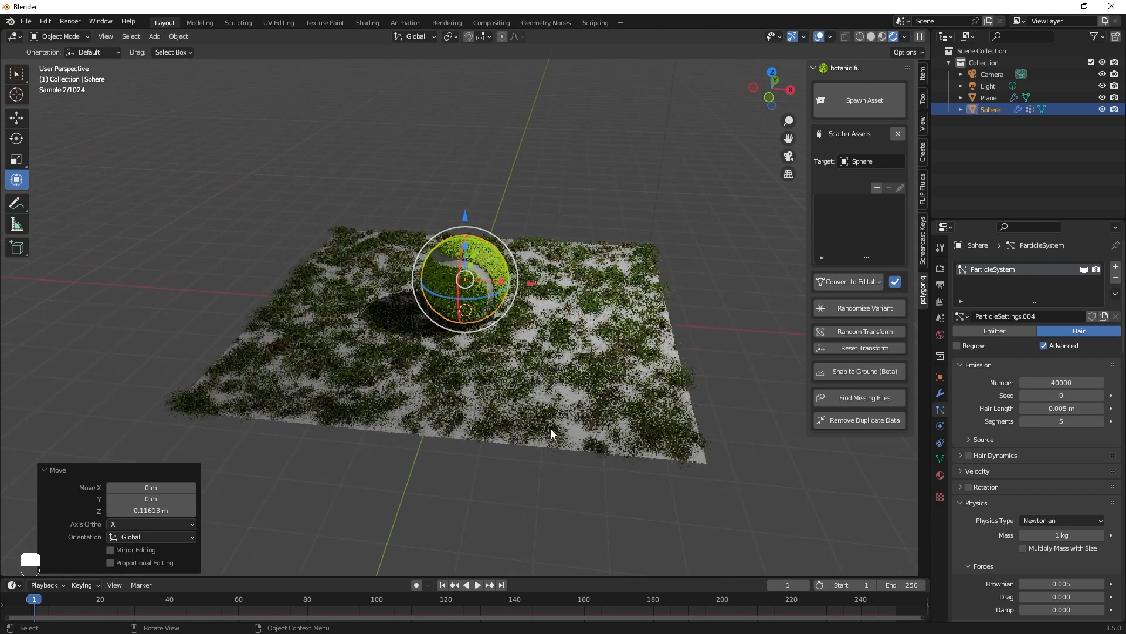
{"action": "left_click", "coordinate": [629, 164]}
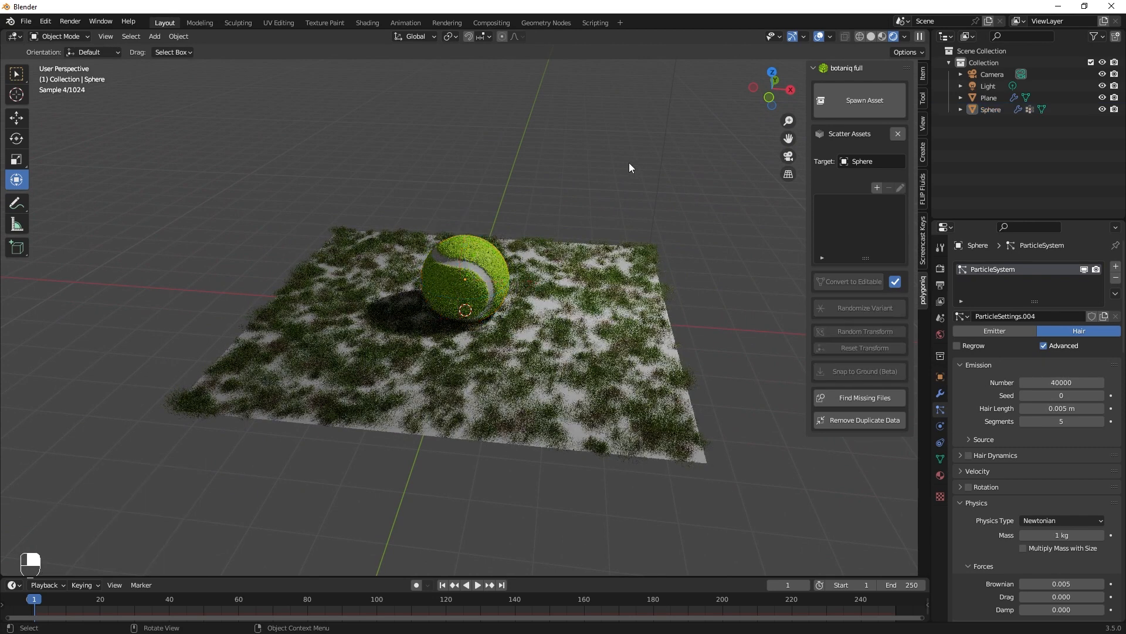